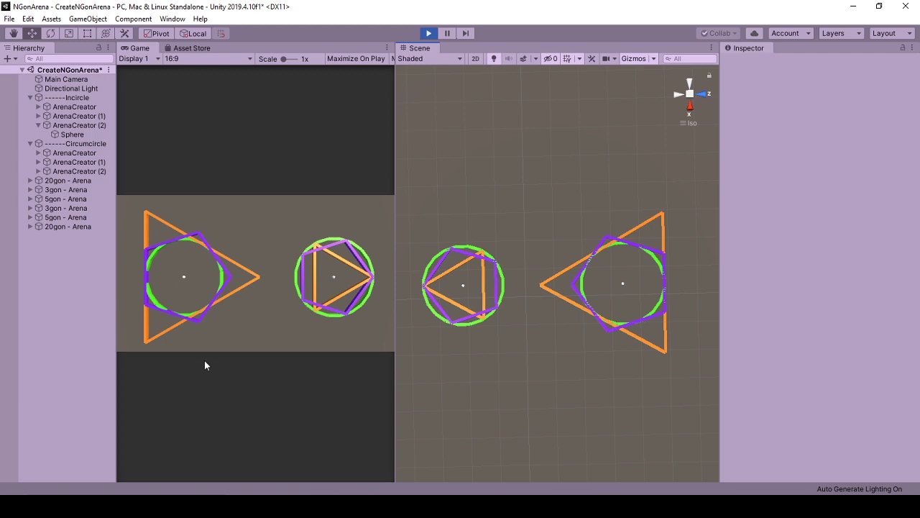
# Select the Incircle ArenaCreator to show its From In Circle approach, Cube edge object and edge count 3
pyautogui.click(209, 338)
pyautogui.click(79, 106)
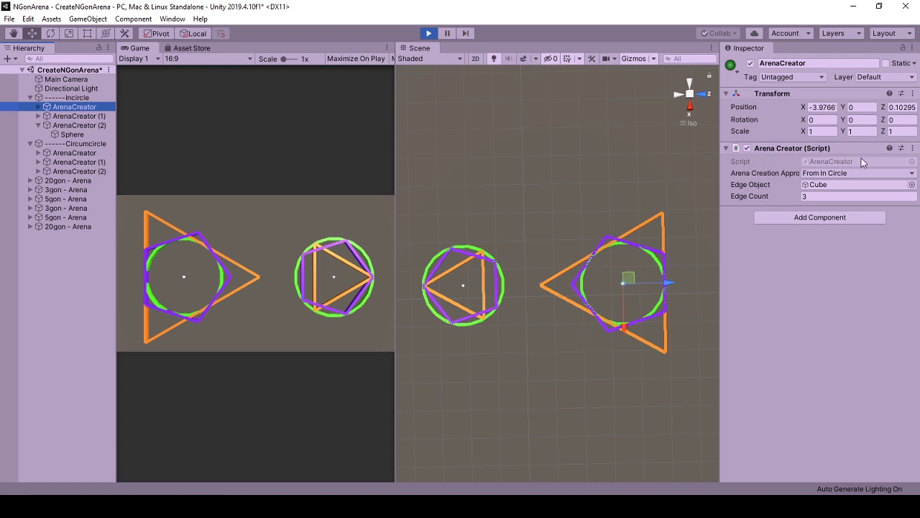
# Stop play, review ArenaCreator's edge count and Cube edge object, then run the scene again
pyautogui.click(429, 33)
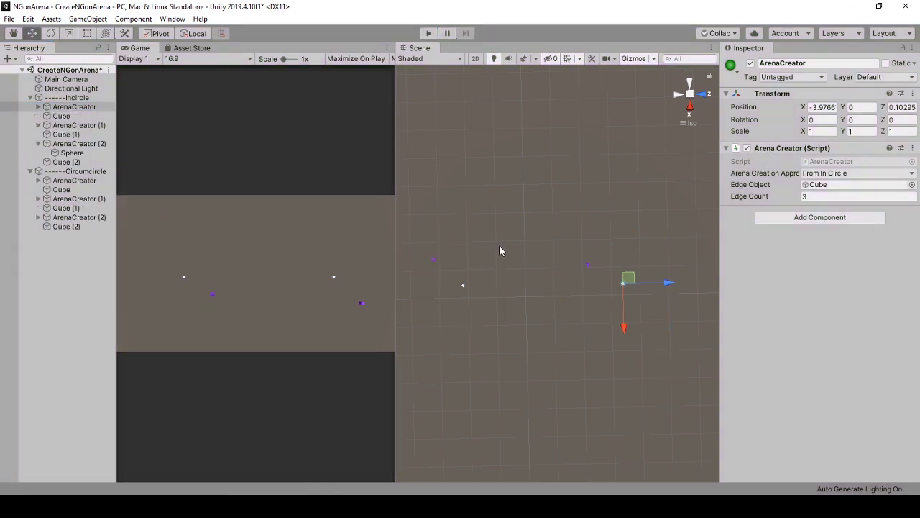
pyautogui.click(829, 196)
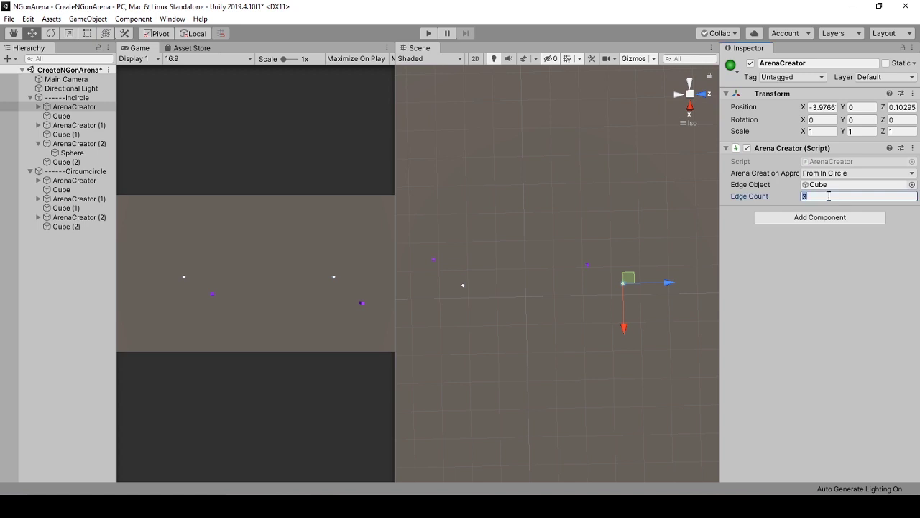
pyautogui.click(837, 185)
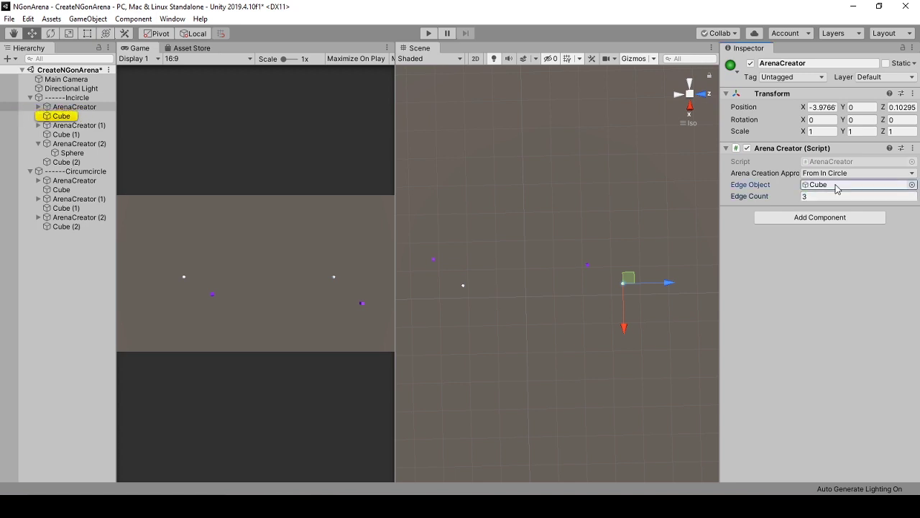
pyautogui.click(75, 119)
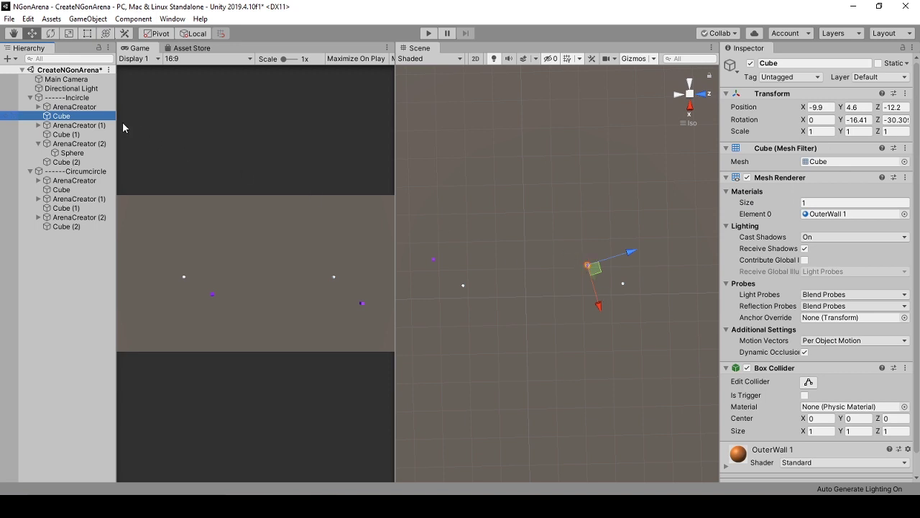
pyautogui.click(74, 106)
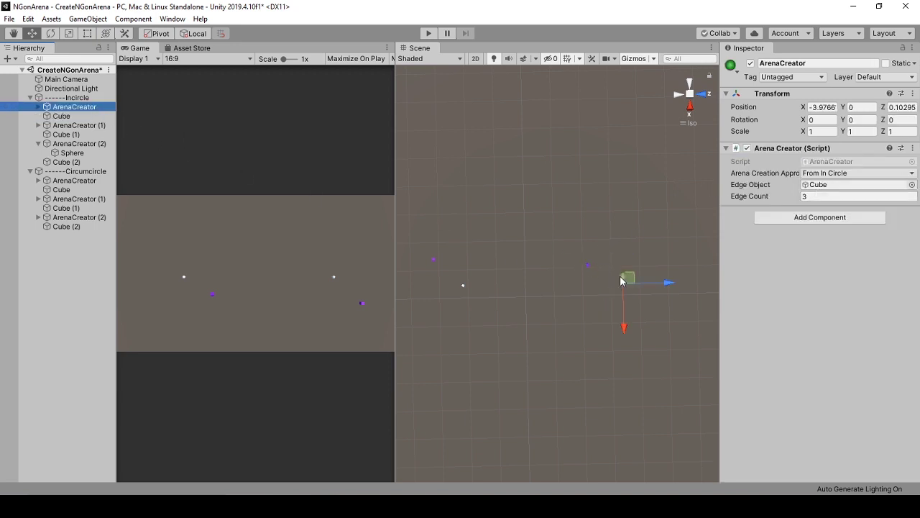
pyautogui.click(428, 33)
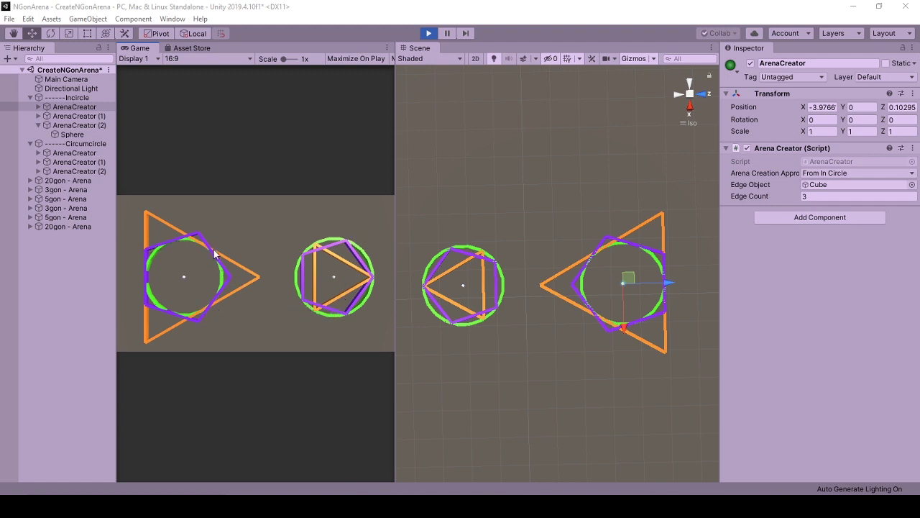
# Orbit and zoom to a low side view of the 3-gon and 5-gon arenas
pyautogui.click(65, 189)
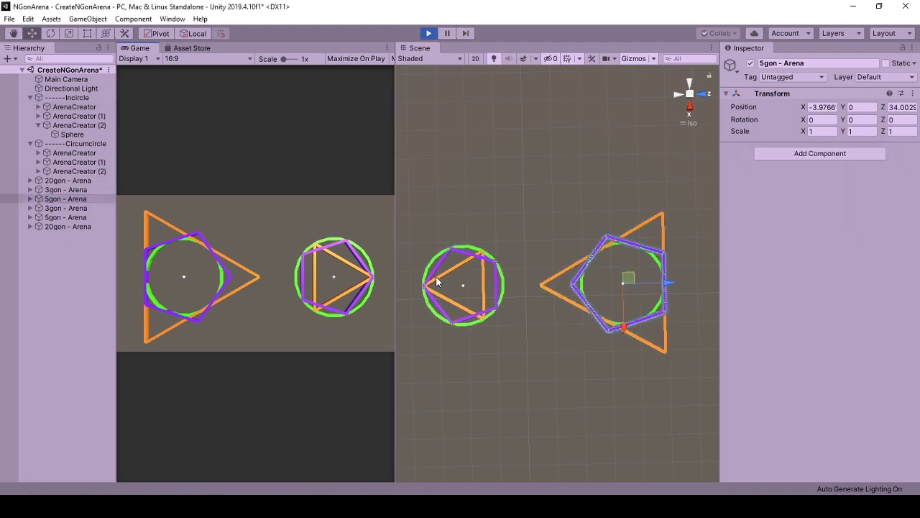
pyautogui.click(571, 274)
pyautogui.moveTo(571, 274)
pyautogui.keyDown('alt'); pyautogui.mouseDown()
pyautogui.moveTo(636, 296)
pyautogui.moveTo(603, 236)
pyautogui.moveTo(636, 228)
pyautogui.moveTo(602, 398)
pyautogui.moveTo(473, 302)
pyautogui.mouseUp(); pyautogui.keyUp('alt')
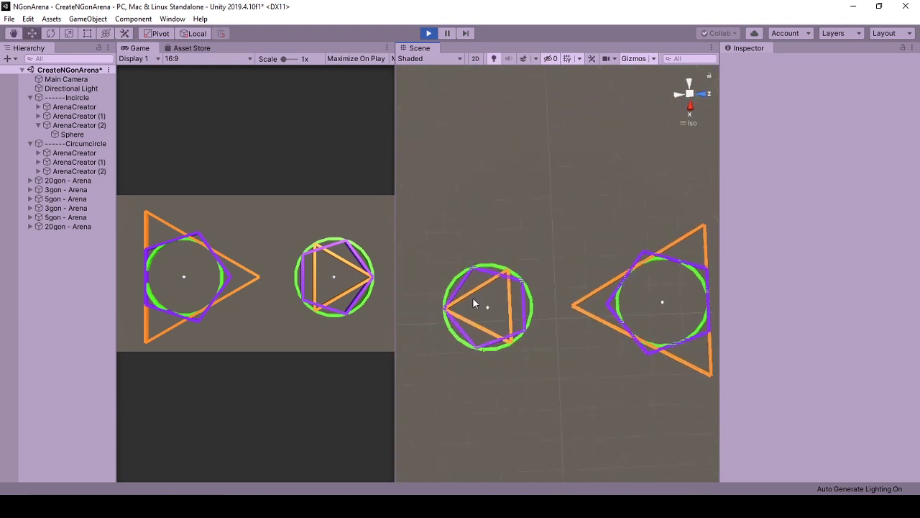
pyautogui.scroll(3, 474, 302)
pyautogui.scroll(3, 475, 315)
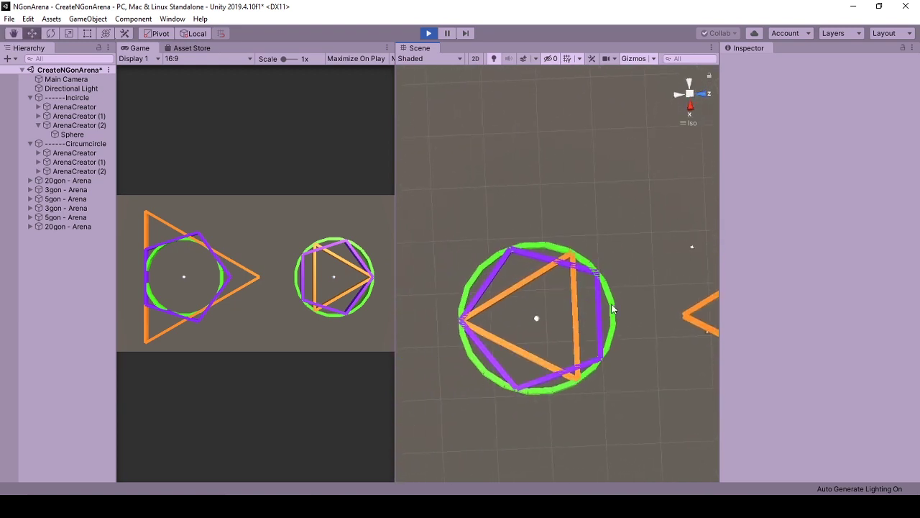
pyautogui.moveTo(559, 342)
pyautogui.keyDown('alt'); pyautogui.mouseDown()
pyautogui.moveTo(460, 113)
pyautogui.moveTo(504, 302)
pyautogui.mouseUp(); pyautogui.keyUp('alt')
pyautogui.rightClick(11, 328)
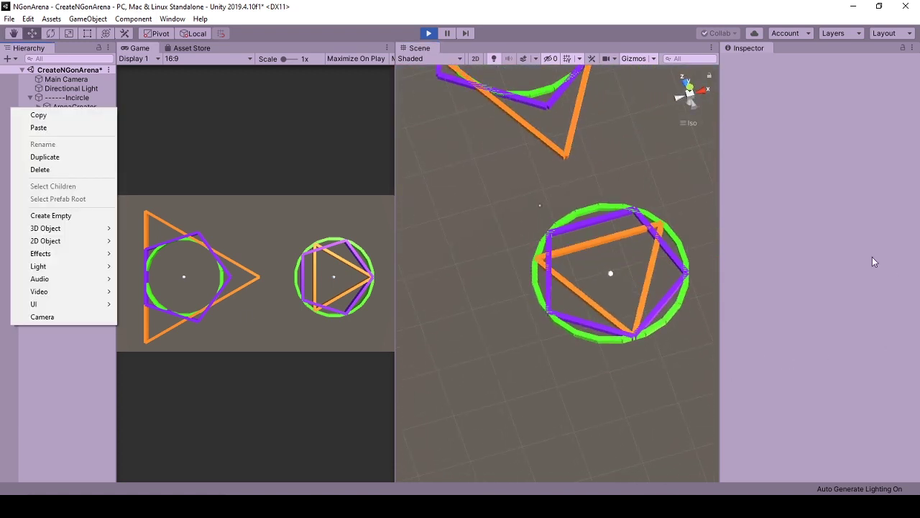
# Raise the green 20gon arena, and lift the purple pentagon to Y 18 above the triangle
pyautogui.click(704, 183)
pyautogui.click(58, 182)
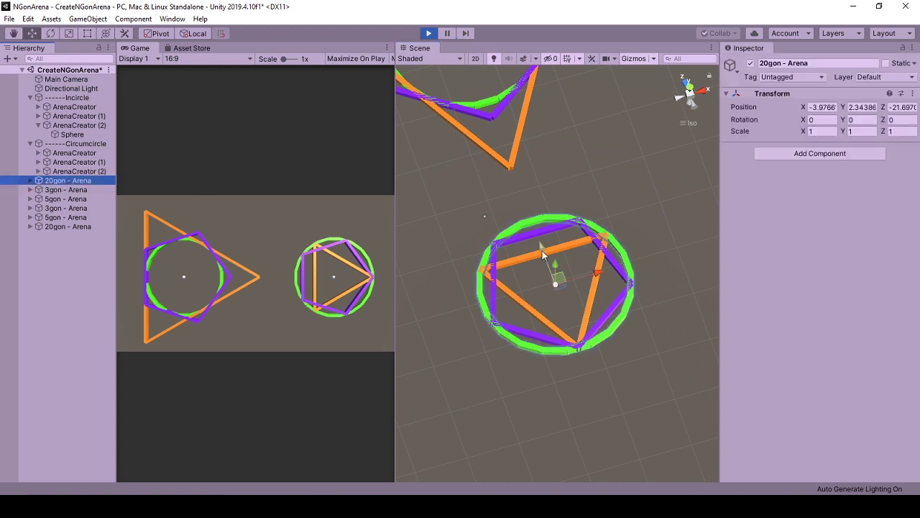
pyautogui.click(558, 266)
pyautogui.moveTo(558, 266); pyautogui.dragTo(555, 193)
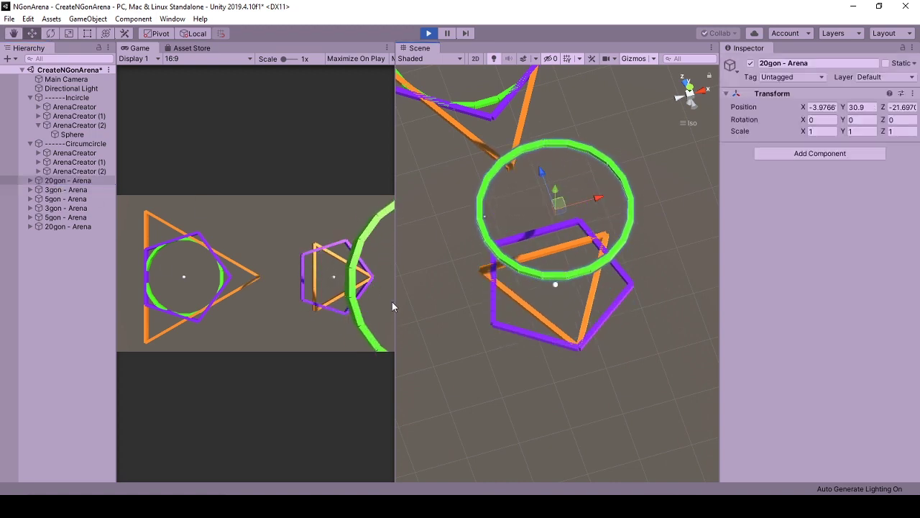
pyautogui.click(590, 239)
pyautogui.moveTo(568, 264)
pyautogui.mouseDown()
pyautogui.moveTo(558, 221)
pyautogui.moveTo(503, 143)
pyautogui.mouseUp()
# Stop play and inspect the incircle ArenaCreator and its Cube (1) edge object
pyautogui.click(429, 34)
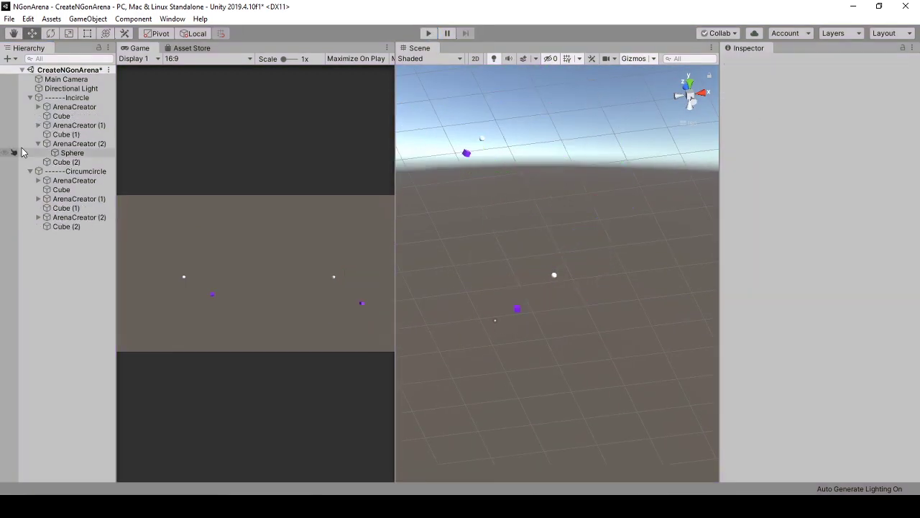
pyautogui.click(68, 106)
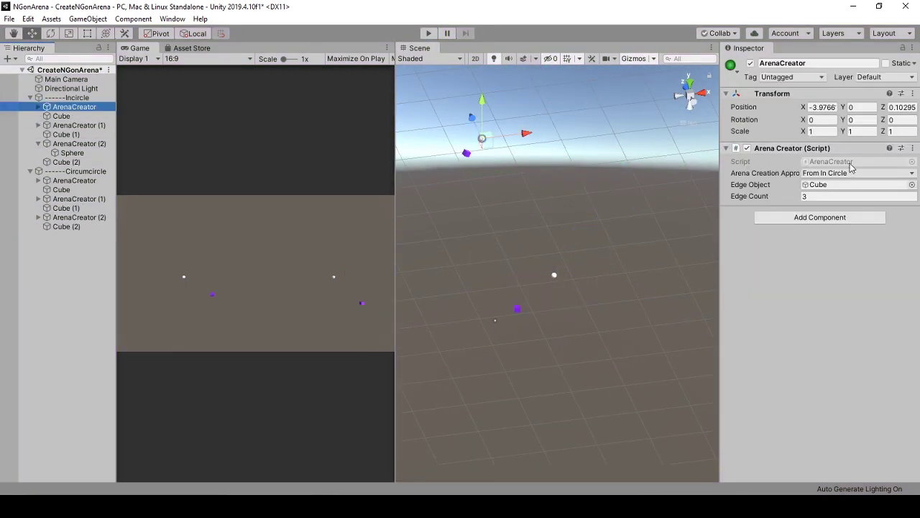
pyautogui.moveTo(520, 165)
pyautogui.keyDown('alt'); pyautogui.mouseDown()
pyautogui.moveTo(493, 194)
pyautogui.moveTo(494, 230)
pyautogui.mouseUp(); pyautogui.keyUp('alt')
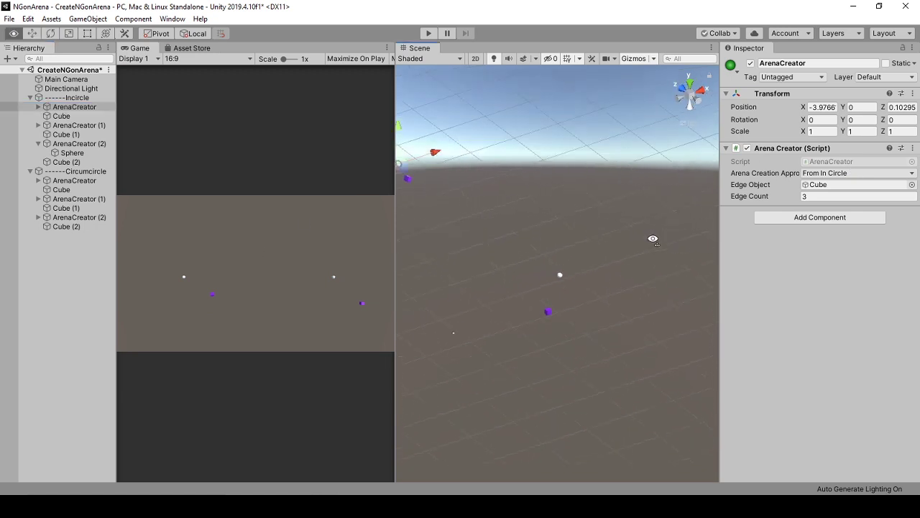
pyautogui.click(832, 187)
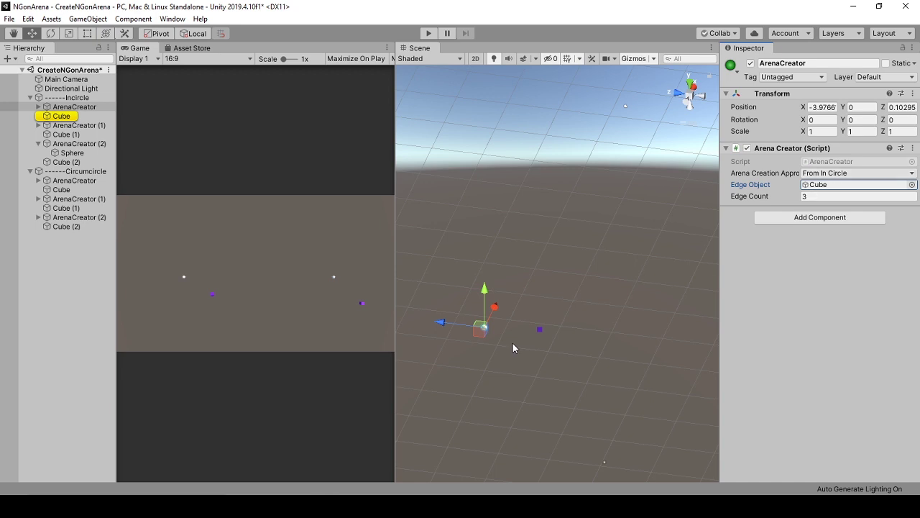
pyautogui.click(540, 330)
pyautogui.click(62, 108)
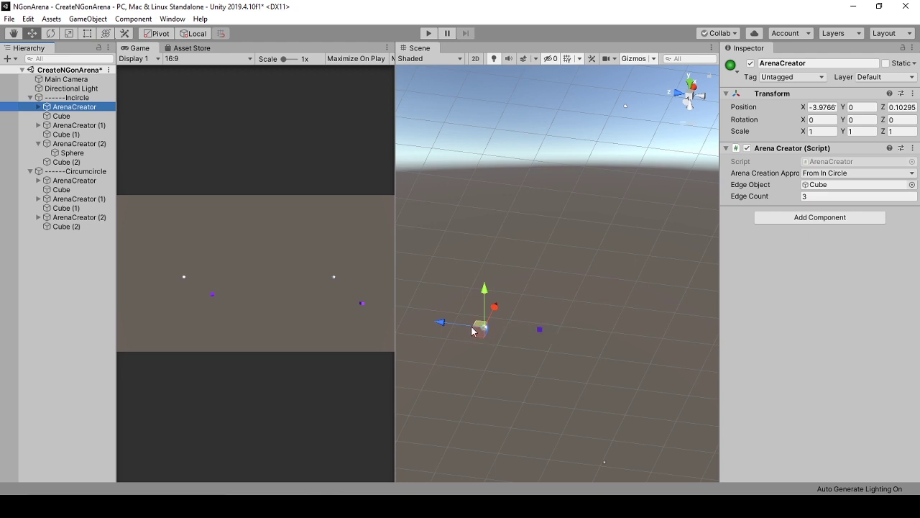
# Keep the From In Circle approach, replay, and select the regenerated 3gon and 20gon arenas
pyautogui.click(827, 172)
pyautogui.click(847, 188)
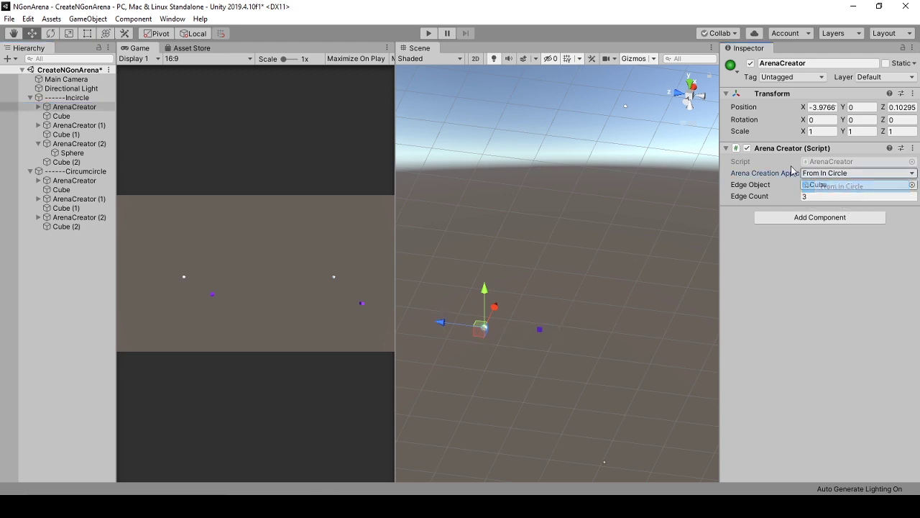
pyautogui.click(429, 33)
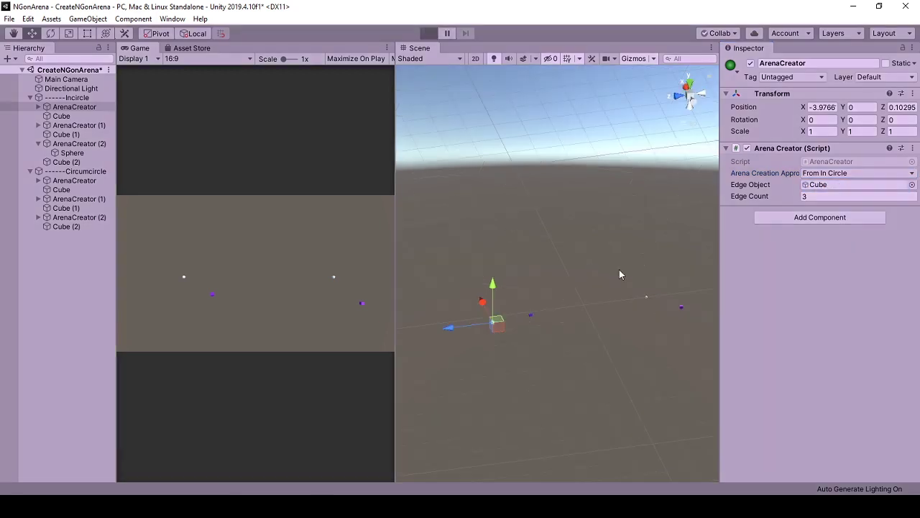
pyautogui.keyDown('alt'); pyautogui.moveTo(596, 241); pyautogui.dragTo(594, 423); pyautogui.keyUp('alt')
pyautogui.click(40, 181)
pyautogui.click(42, 189)
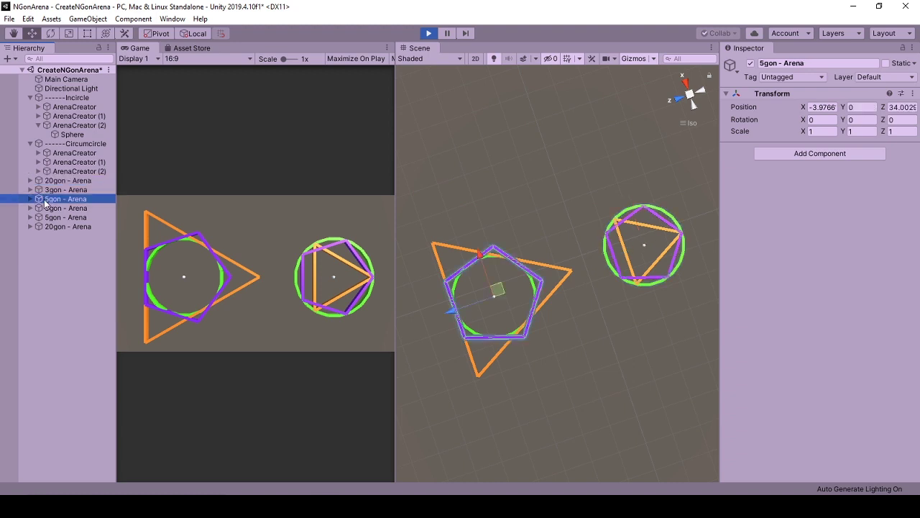
pyautogui.click(47, 227)
pyautogui.click(51, 227)
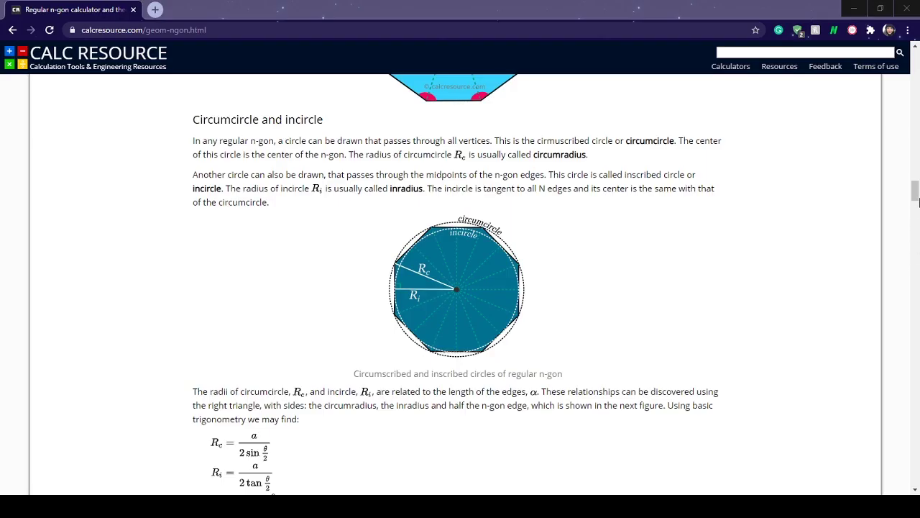
# Scroll the calcresource n-gon page to the circumradius and inradius formulas beside the octagon figure
pyautogui.click(914, 191)
pyautogui.click(919, 252)
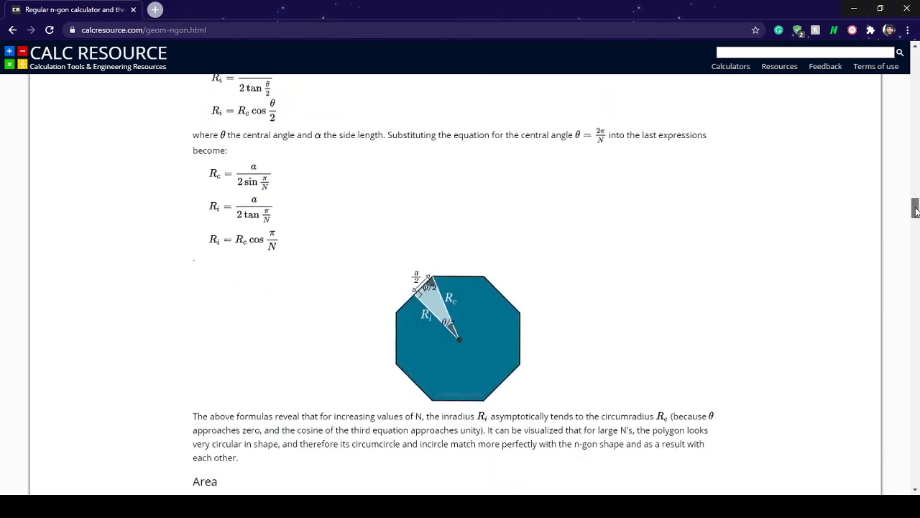
pyautogui.moveTo(917, 206)
pyautogui.mouseDown()
pyautogui.moveTo(914, 75)
pyautogui.moveTo(916, 188)
pyautogui.mouseUp()
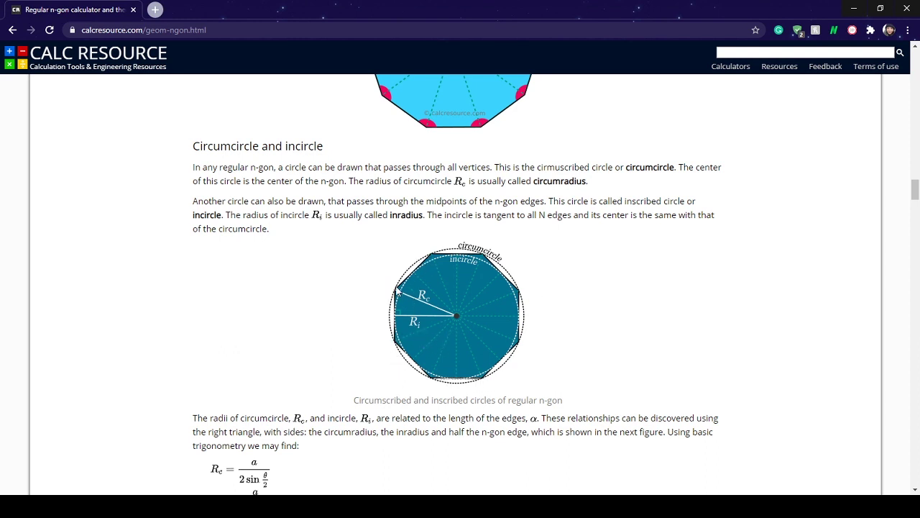
pyautogui.scroll(5, 908, 209)
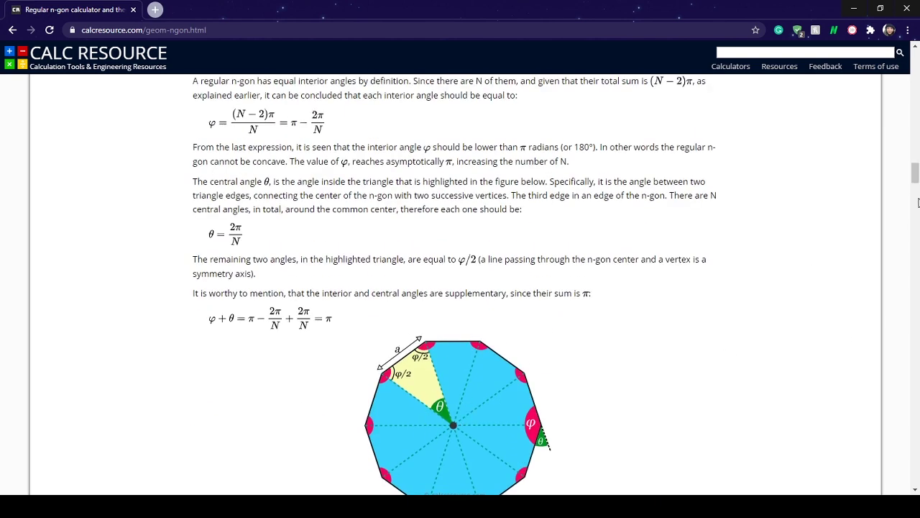
pyautogui.moveTo(918, 185); pyautogui.dragTo(916, 204)
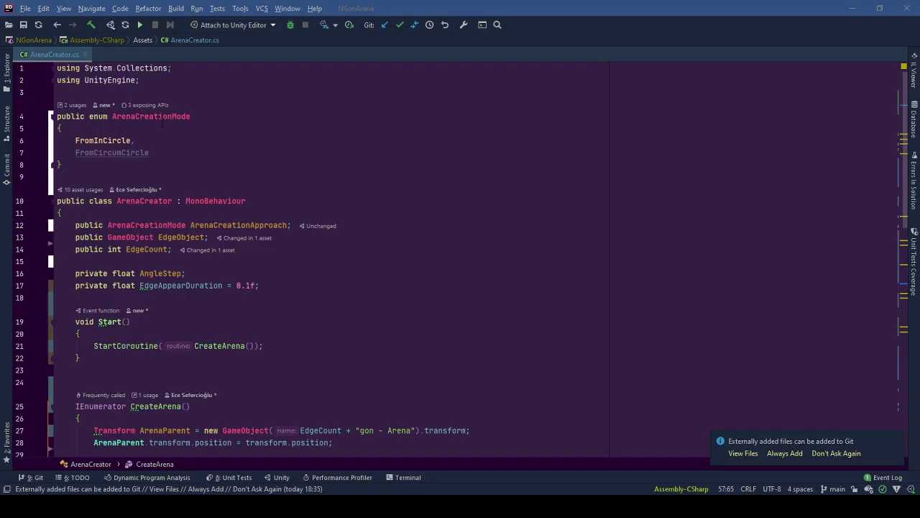
pyautogui.click(334, 140)
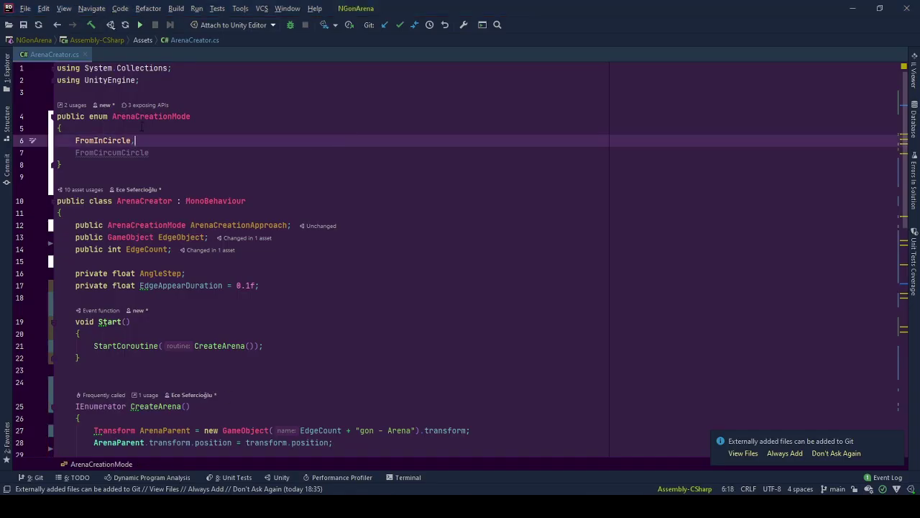
pyautogui.click(374, 115)
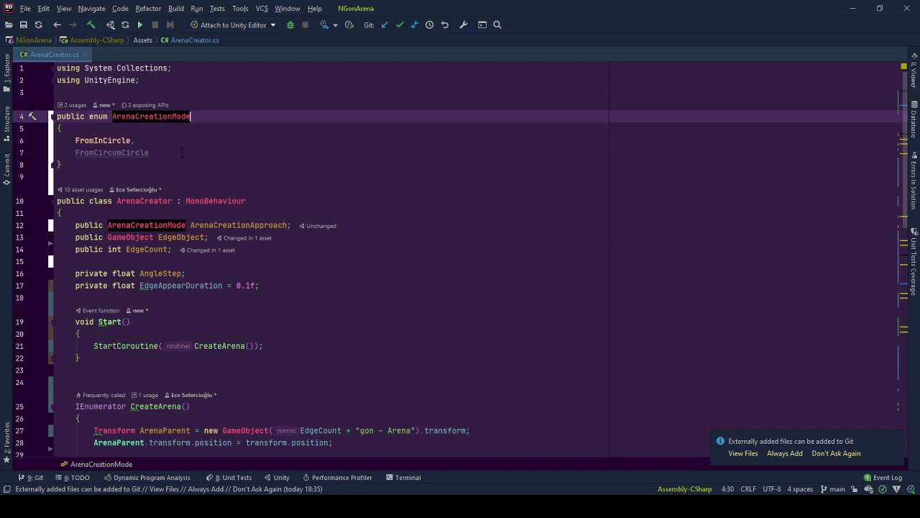
pyautogui.doubleClick(103, 140)
pyautogui.click(113, 153)
pyautogui.click(136, 166)
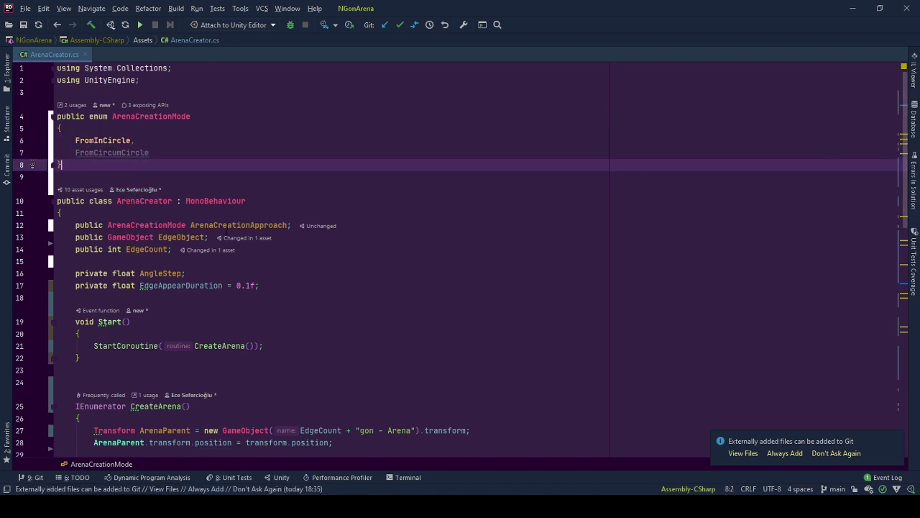
pyautogui.doubleClick(238, 225)
pyautogui.click(143, 165)
pyautogui.doubleClick(144, 201)
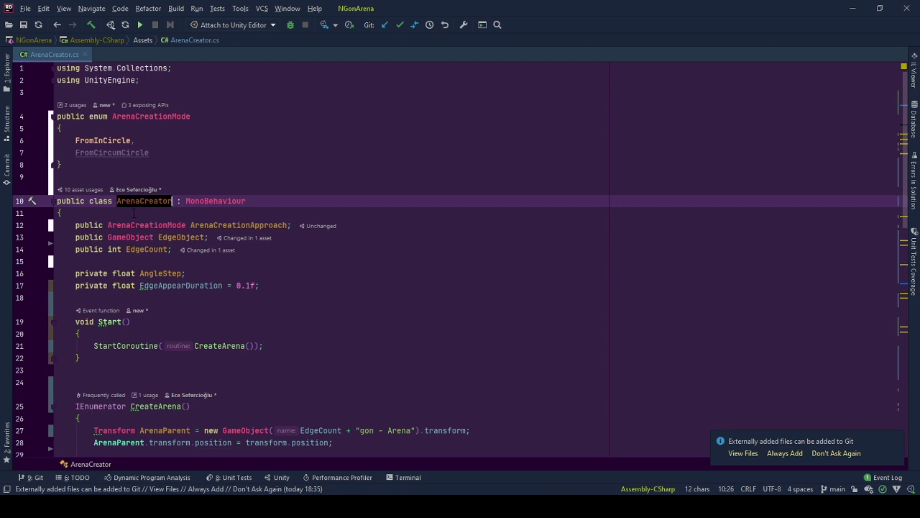
pyautogui.scroll(-2, 905, 222)
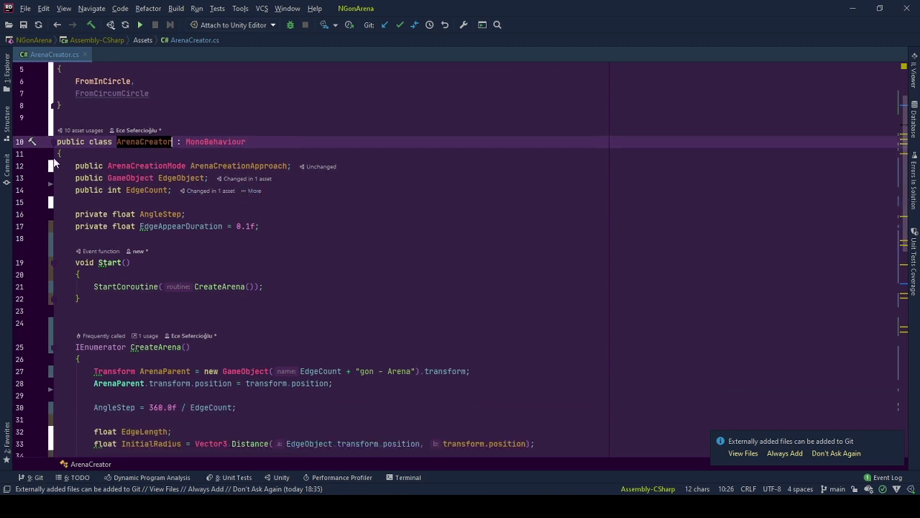
pyautogui.moveTo(58, 165); pyautogui.dragTo(173, 190)
pyautogui.click(132, 190)
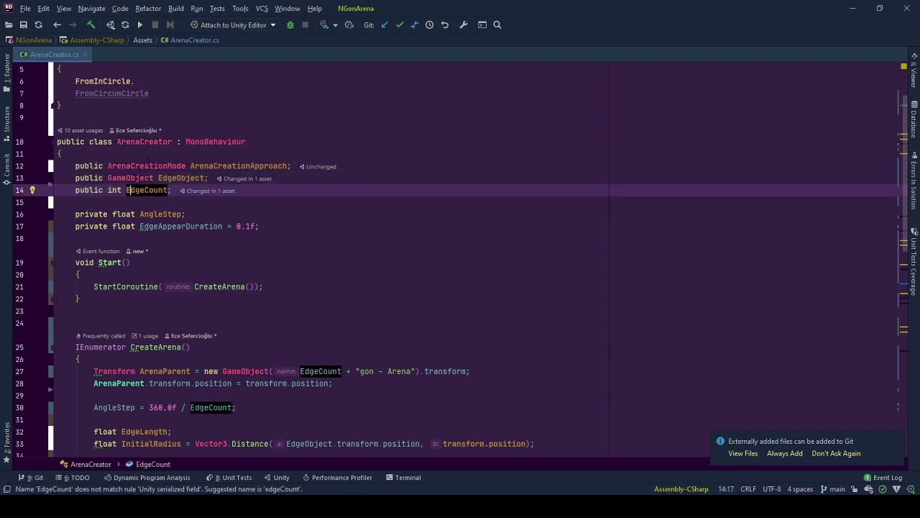
pyautogui.click(266, 166)
pyautogui.click(125, 166)
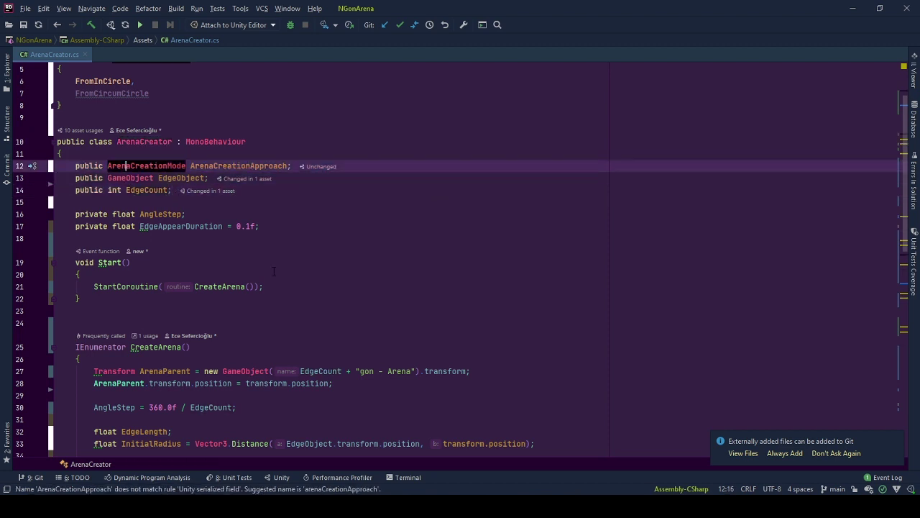
pyautogui.scroll(-1, 288, 216)
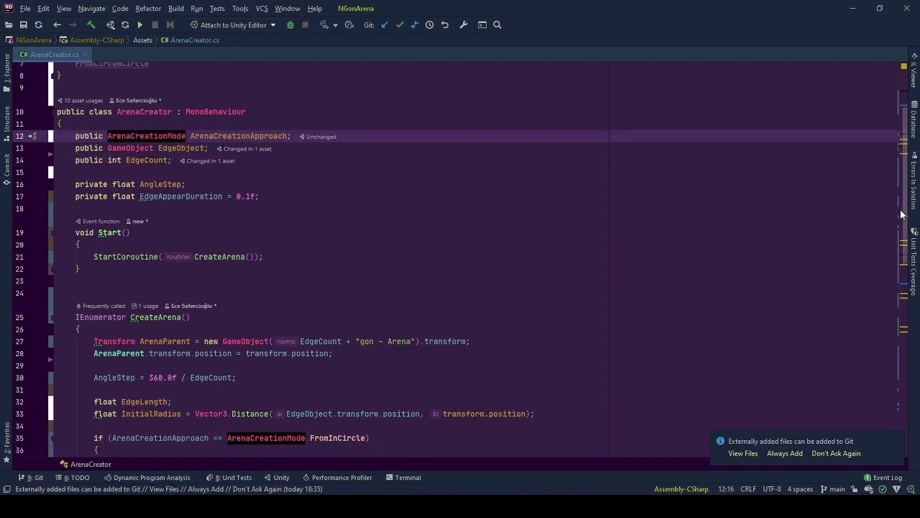
pyautogui.doubleClick(180, 146)
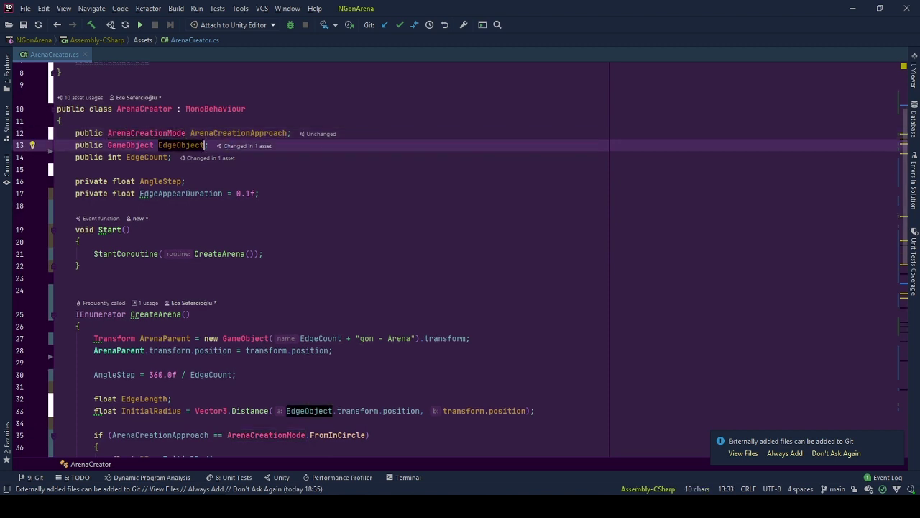
pyautogui.click(94, 145)
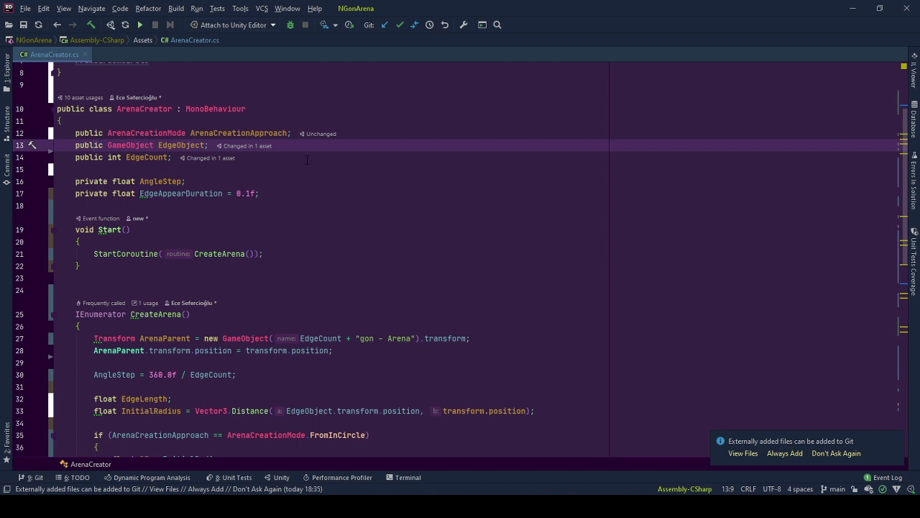
pyautogui.doubleClick(147, 156)
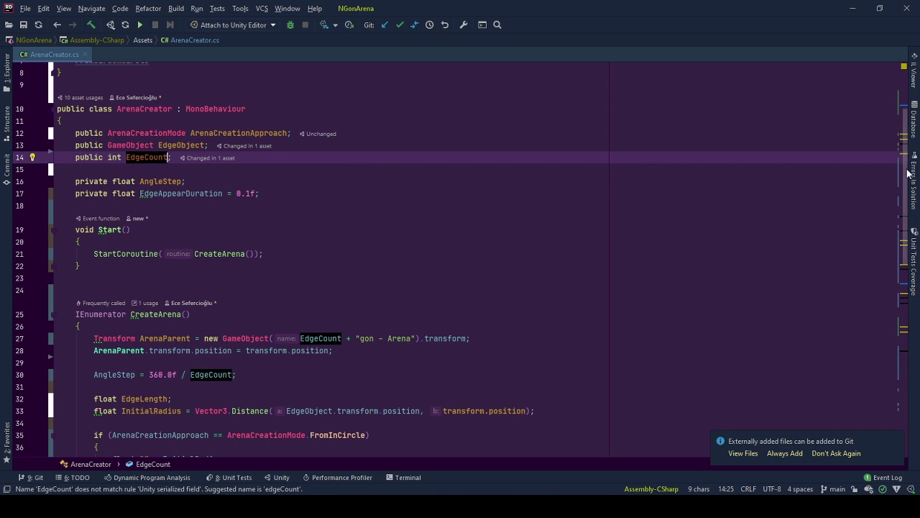
pyautogui.scroll(-3, 400, 166)
pyautogui.click(149, 86)
pyautogui.doubleClick(153, 90)
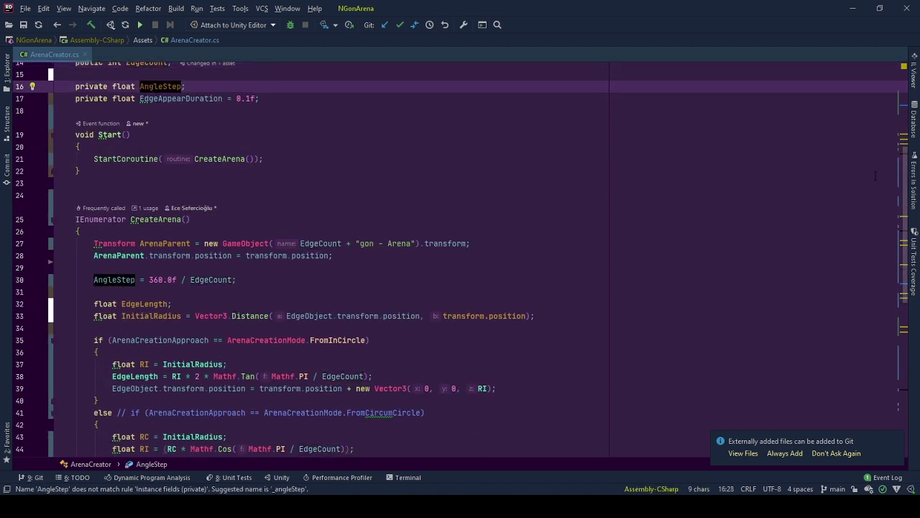
pyautogui.scroll(-4, 906, 189)
pyautogui.scroll(-4, 906, 259)
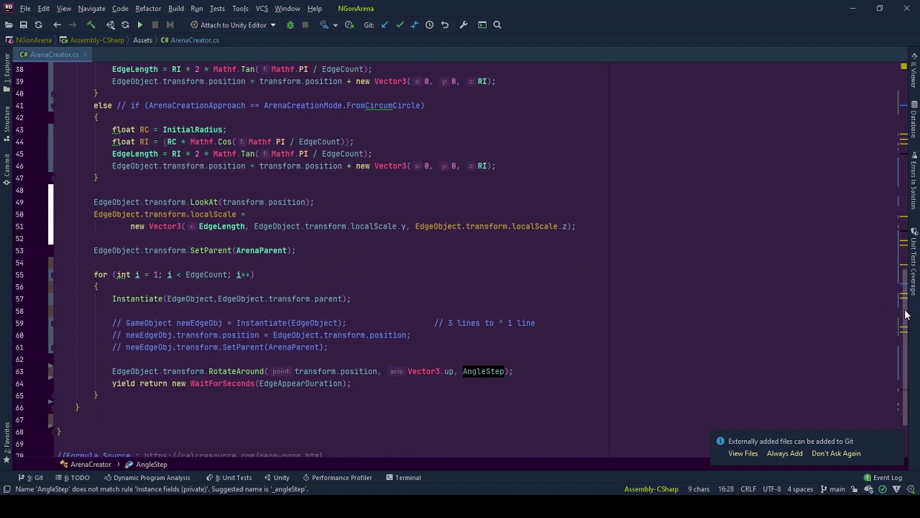
pyautogui.scroll(5, 887, 307)
pyautogui.scroll(5, 855, 180)
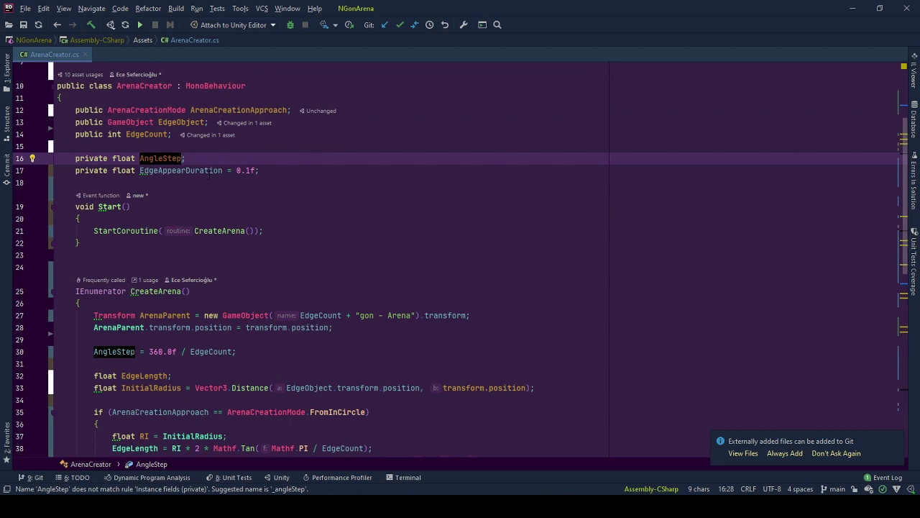
pyautogui.press('Down')
pyautogui.hotkey('ctrl', 'w')
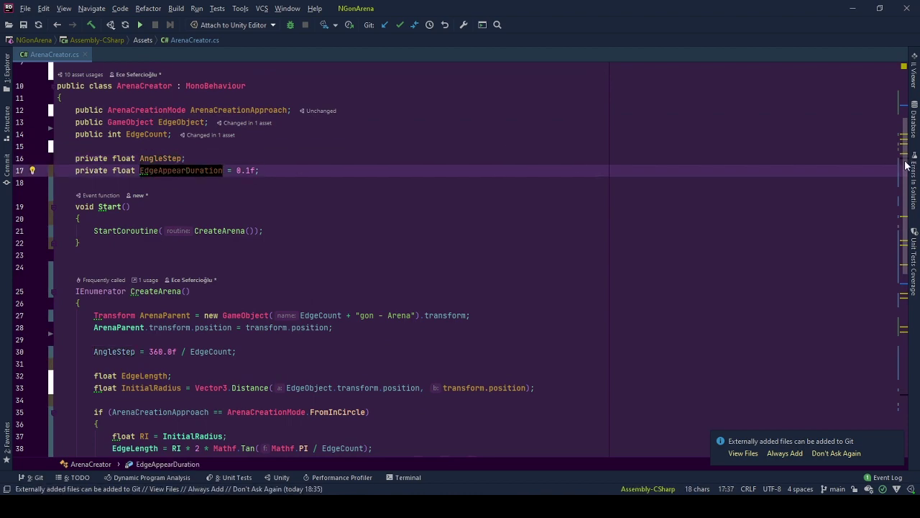
pyautogui.scroll(-5, 895, 223)
pyautogui.scroll(-3, 901, 289)
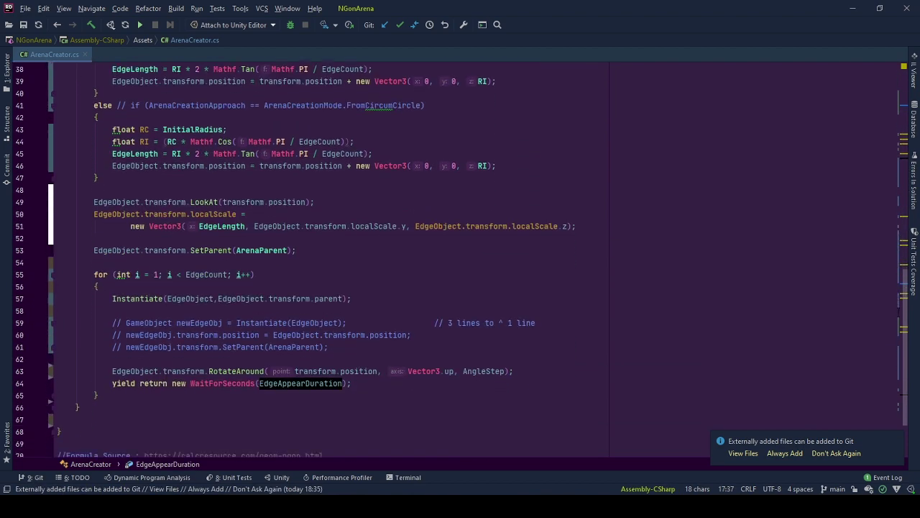
pyautogui.scroll(1, 899, 273)
pyautogui.scroll(5, 888, 216)
pyautogui.scroll(3, 872, 150)
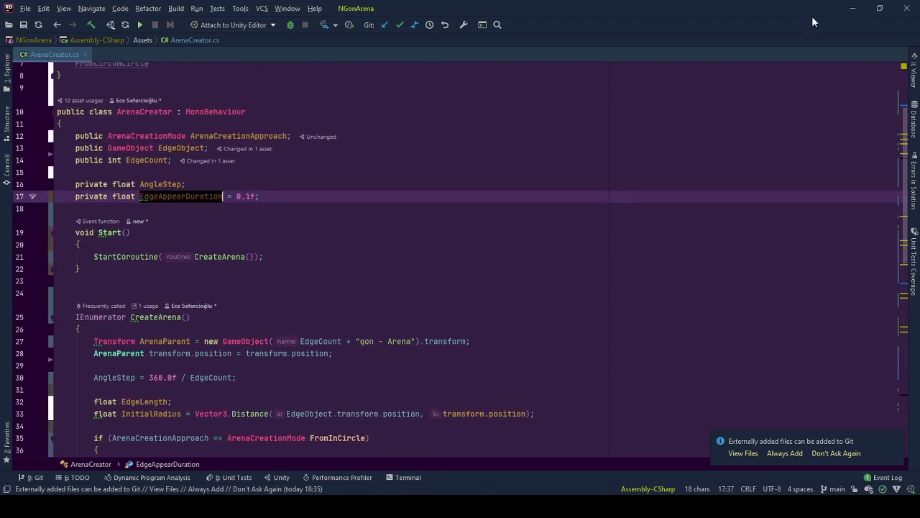
pyautogui.click(225, 244)
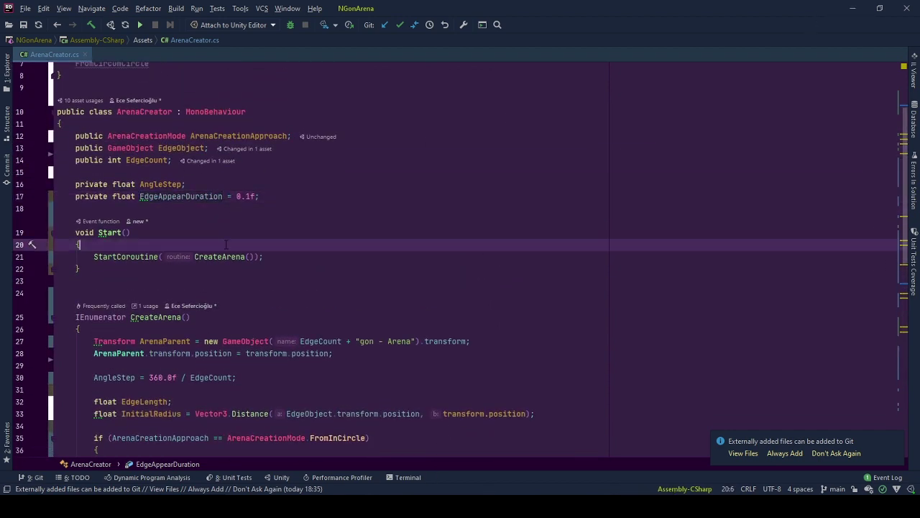
pyautogui.click(185, 294)
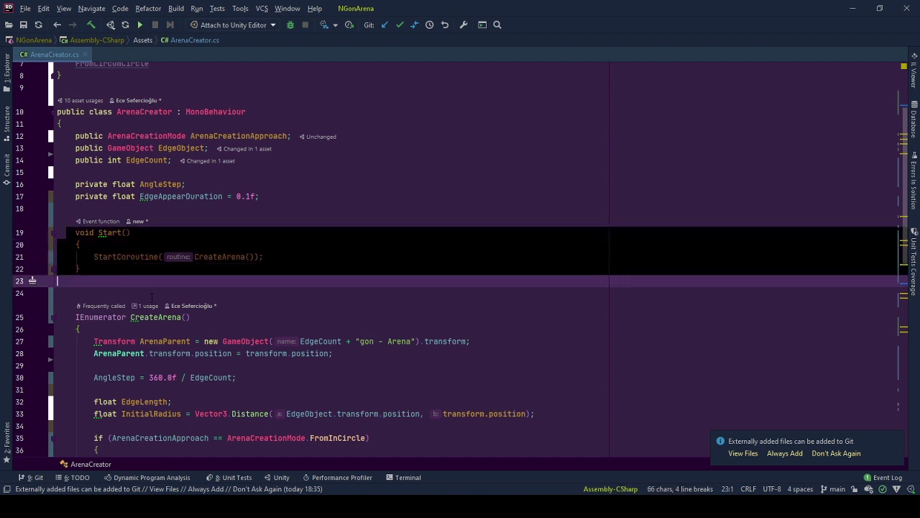
pyautogui.doubleClick(126, 256)
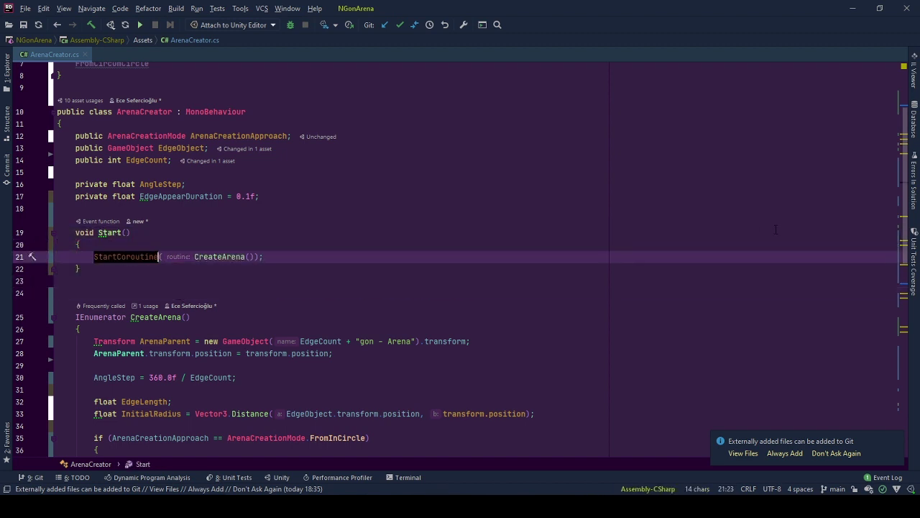
pyautogui.moveTo(906, 227); pyautogui.dragTo(918, 420)
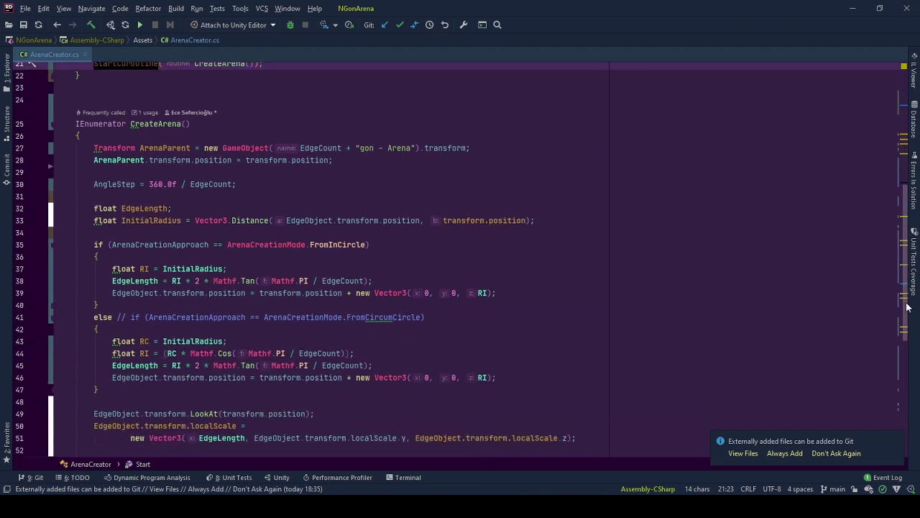
pyautogui.scroll(6, 607, 245)
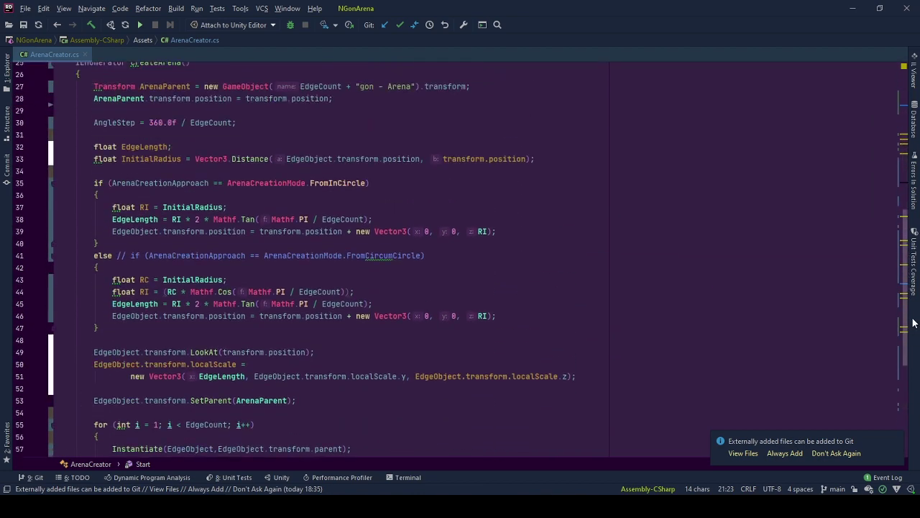
pyautogui.scroll(4, 608, 245)
pyautogui.click(608, 243)
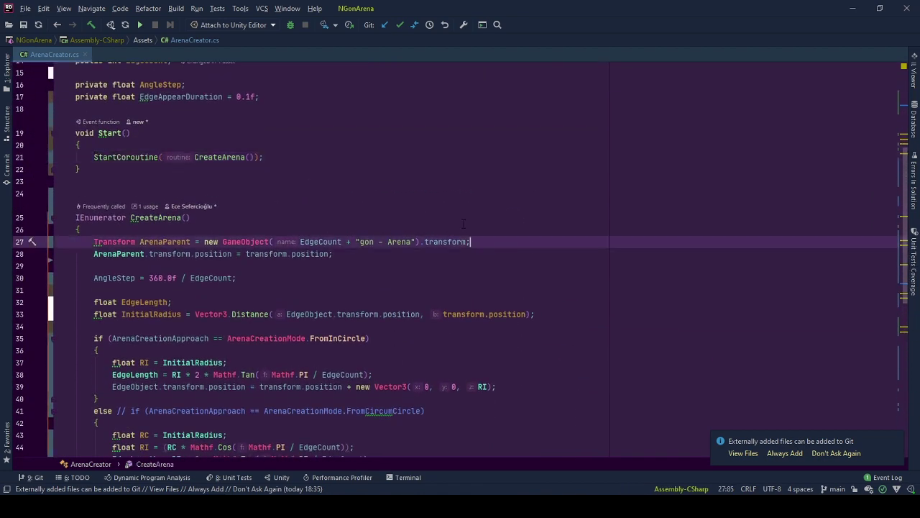
pyautogui.click(332, 154)
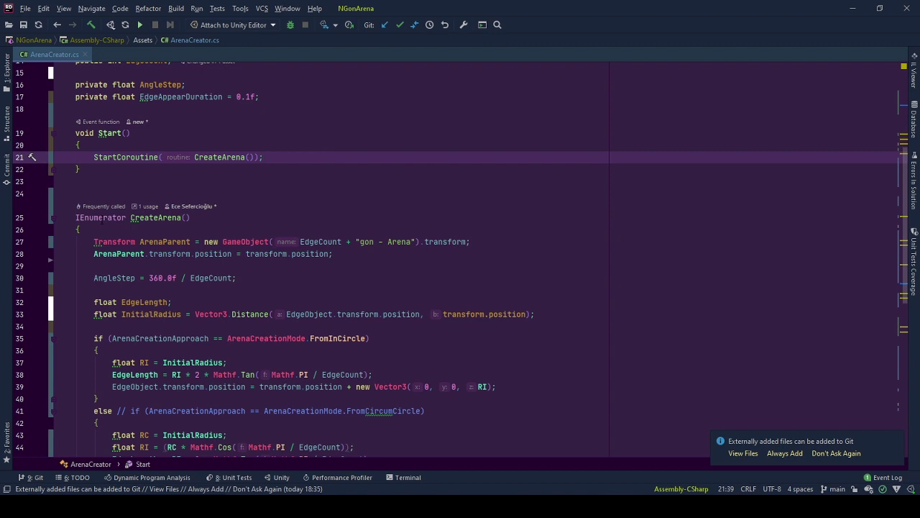
pyautogui.doubleClick(101, 218)
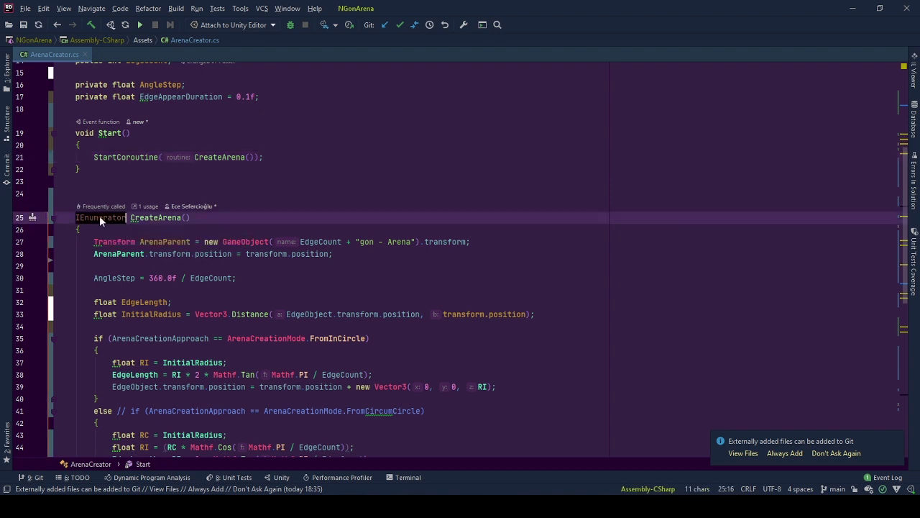
pyautogui.click(354, 229)
pyautogui.click(213, 218)
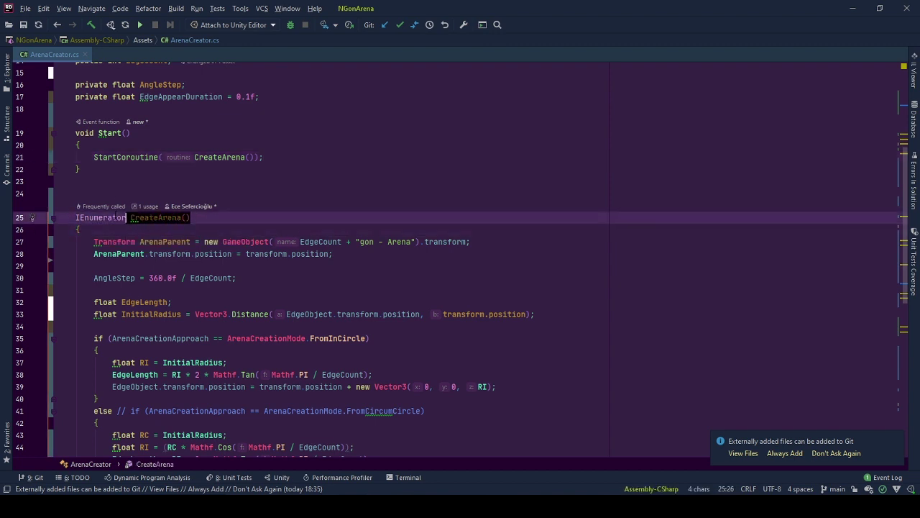
pyautogui.click(224, 157)
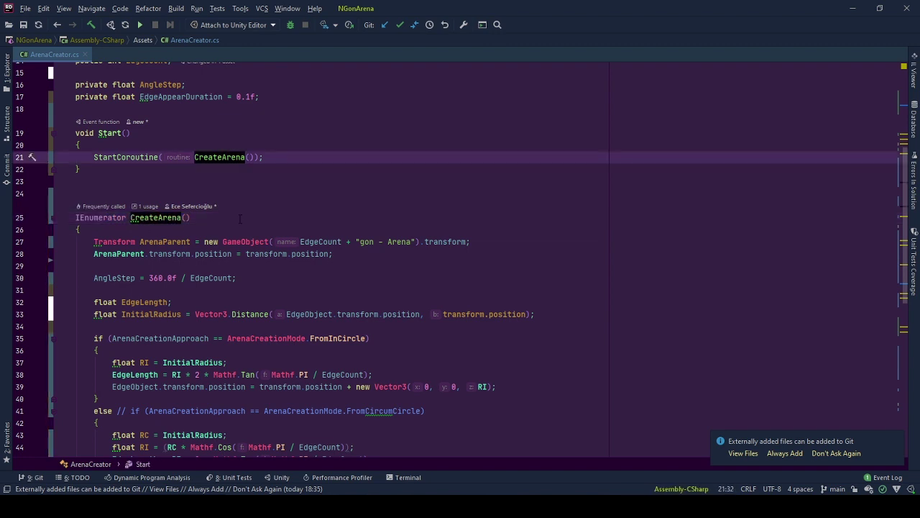
pyautogui.click(299, 156)
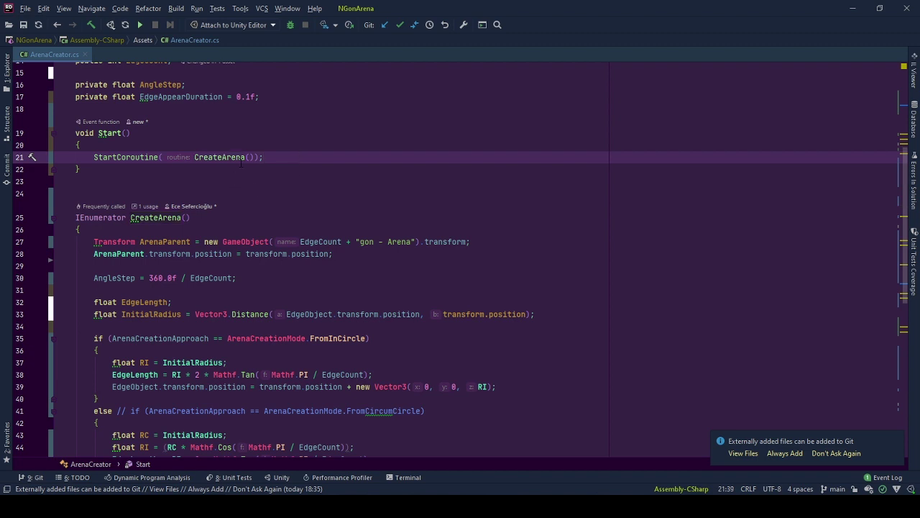
pyautogui.scroll(4, 307, 201)
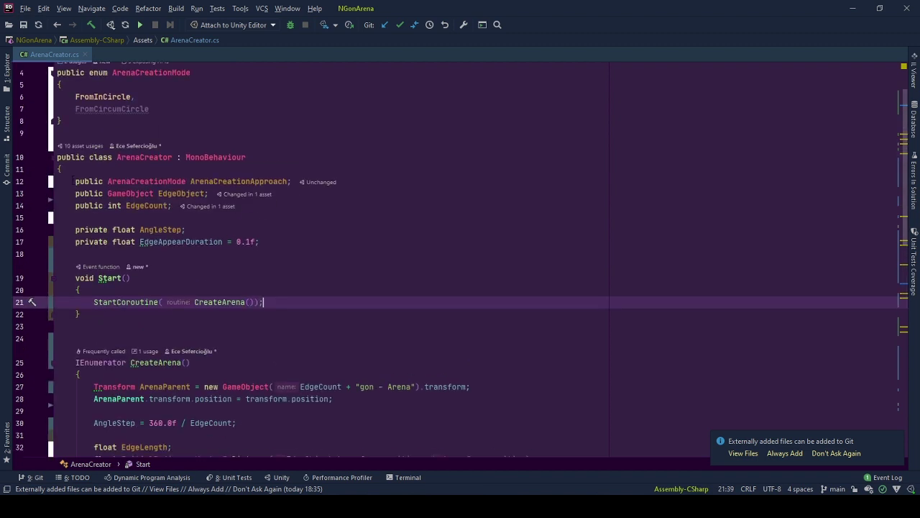
pyautogui.click(337, 278)
pyautogui.scroll(-4, 337, 278)
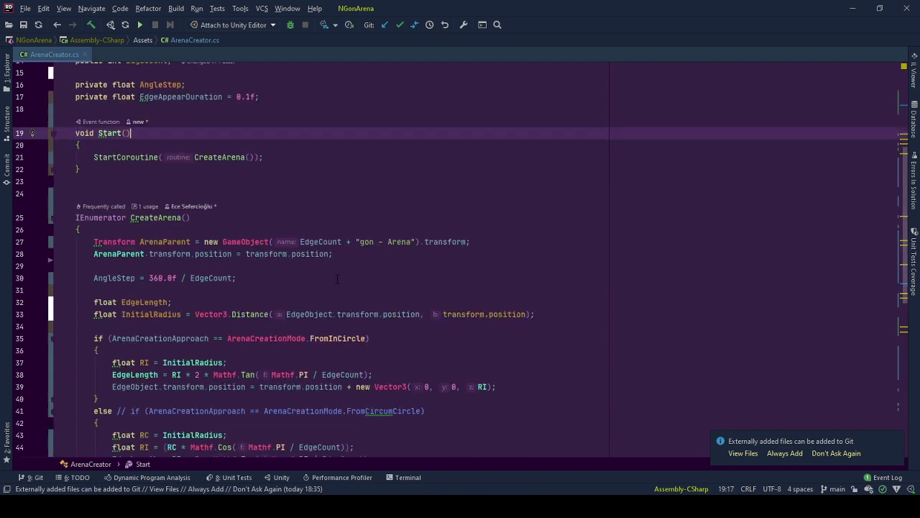
pyautogui.click(248, 157)
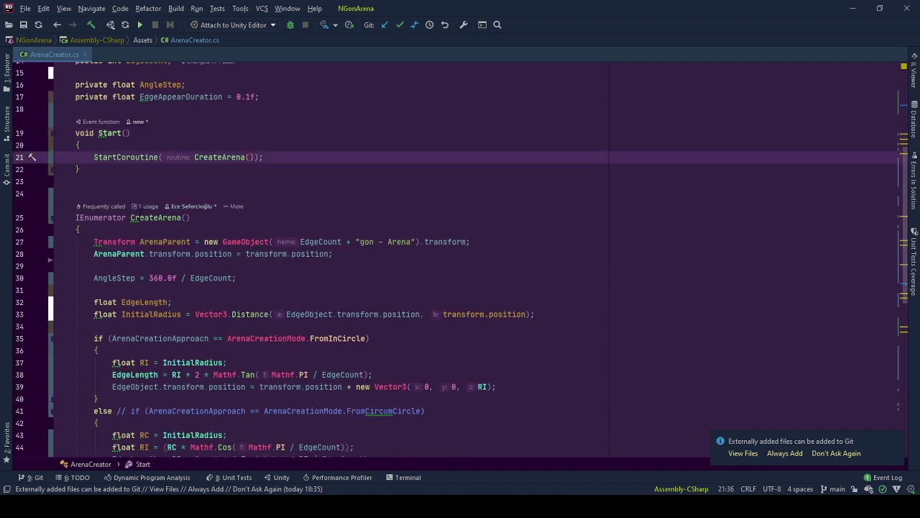
pyautogui.moveTo(182, 217); pyautogui.dragTo(190, 217)
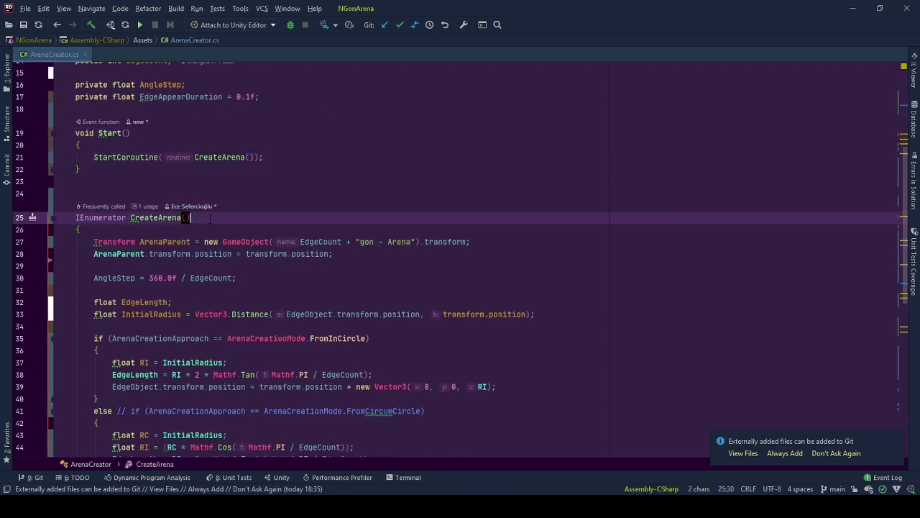
pyautogui.click(218, 218)
pyautogui.press('Down')
pyautogui.scroll(-3, 898, 440)
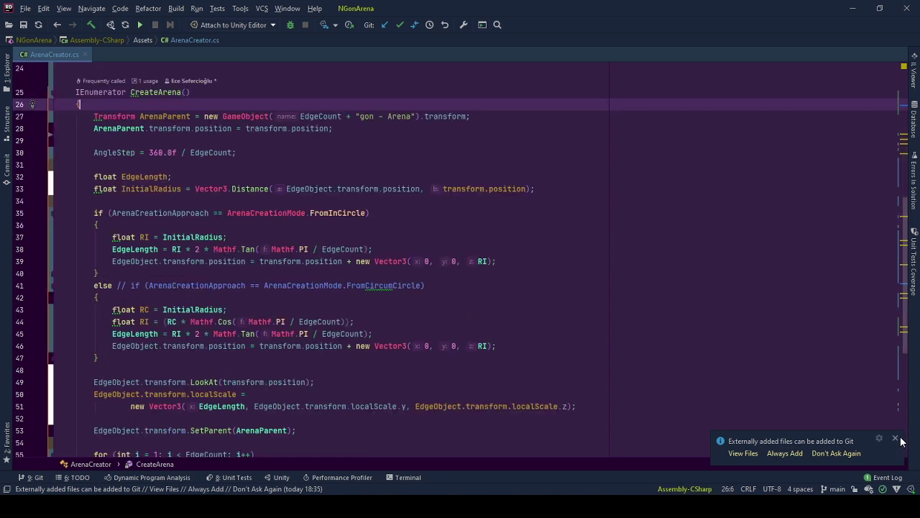
# Highlight the ArenaParent GameObject creation and position assignment on lines 27–28
pyautogui.click(899, 440)
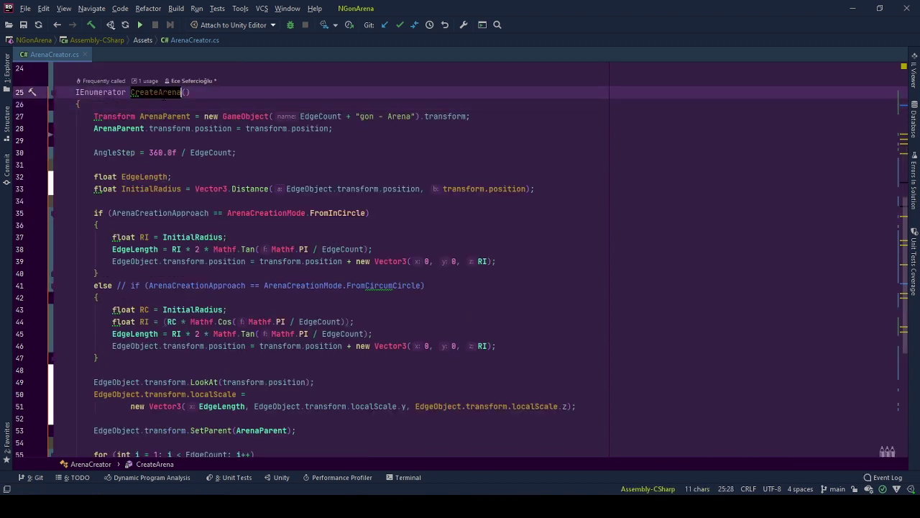
pyautogui.click(141, 113)
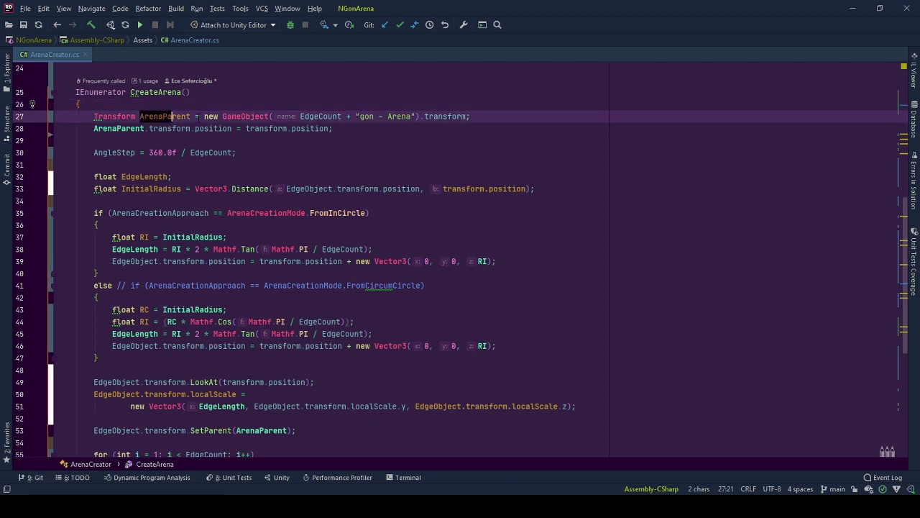
pyautogui.moveTo(203, 116); pyautogui.dragTo(269, 116)
pyautogui.click(509, 113)
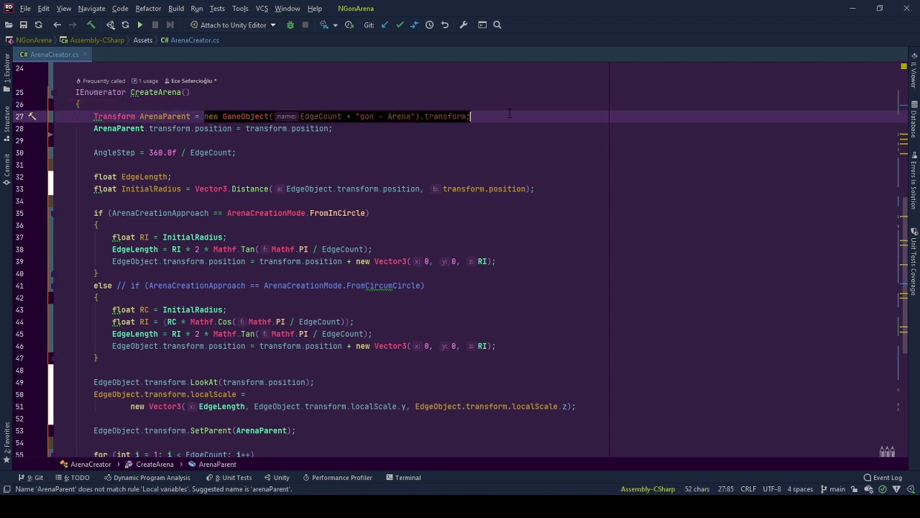
pyautogui.click(360, 141)
pyautogui.moveTo(223, 116); pyautogui.dragTo(270, 116)
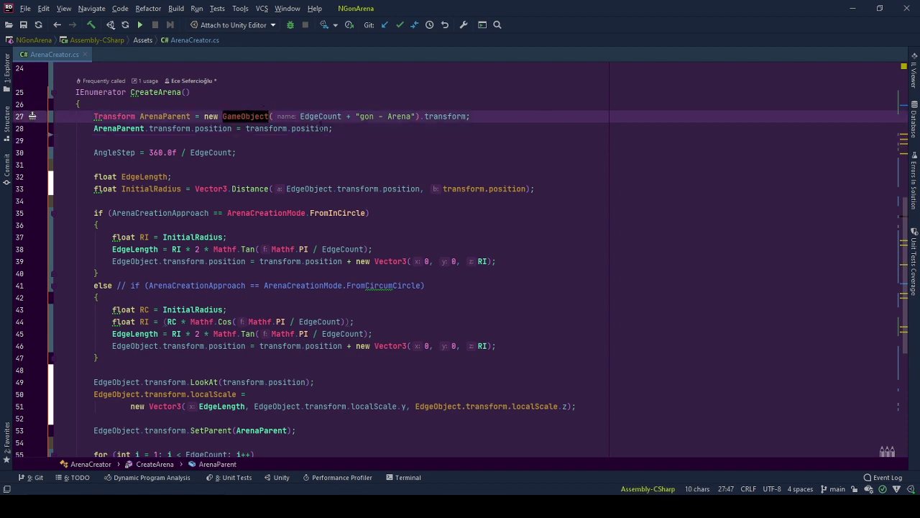
pyautogui.click(101, 138)
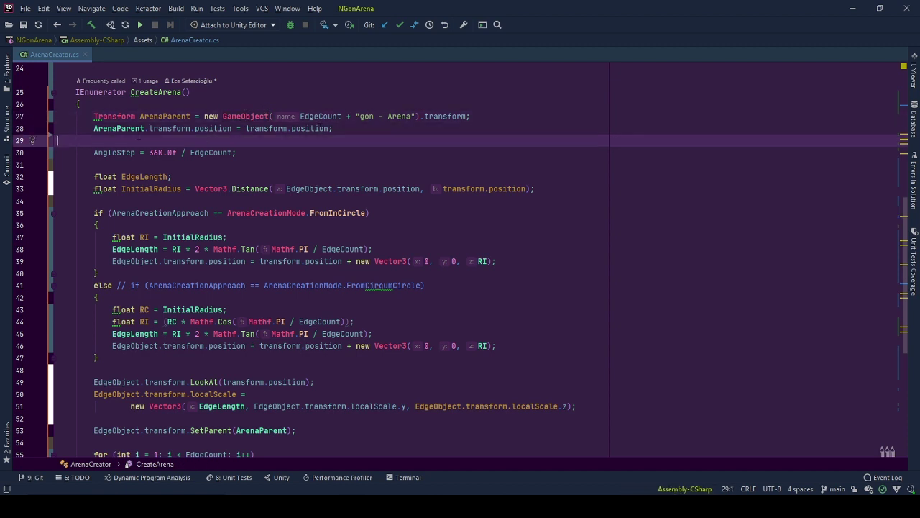
pyautogui.moveTo(94, 128); pyautogui.dragTo(333, 128)
pyautogui.click(323, 164)
# Run the scene in Unity and expand the generated 3gon and 5gon Arena groups
pyautogui.click(316, 140)
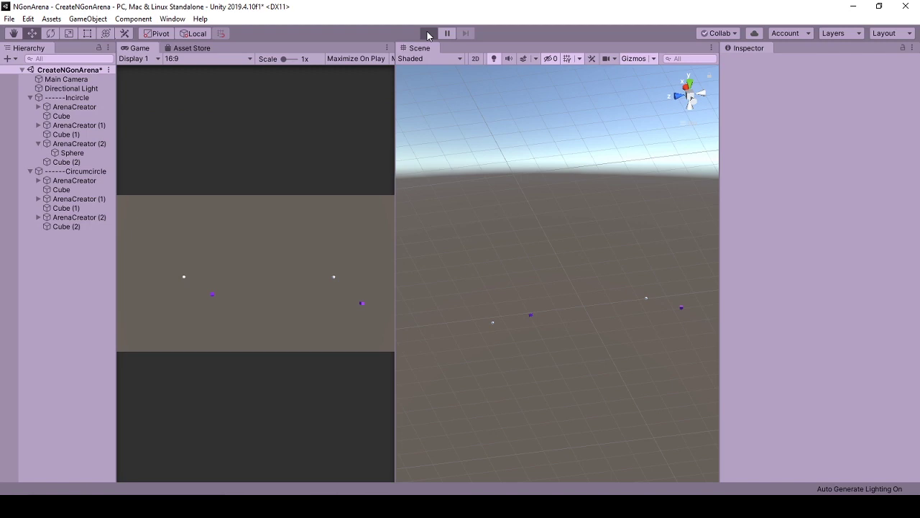
pyautogui.click(428, 34)
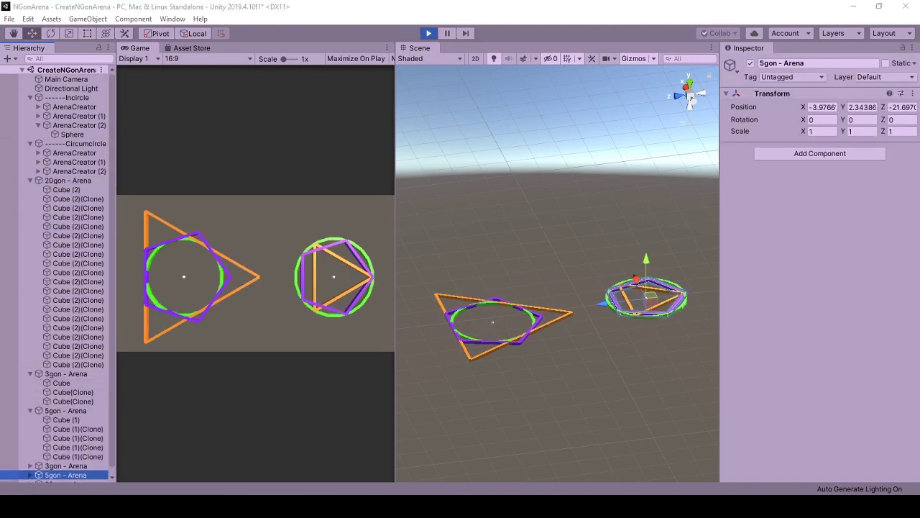
pyautogui.click(29, 374)
pyautogui.click(30, 392)
pyautogui.click(29, 429)
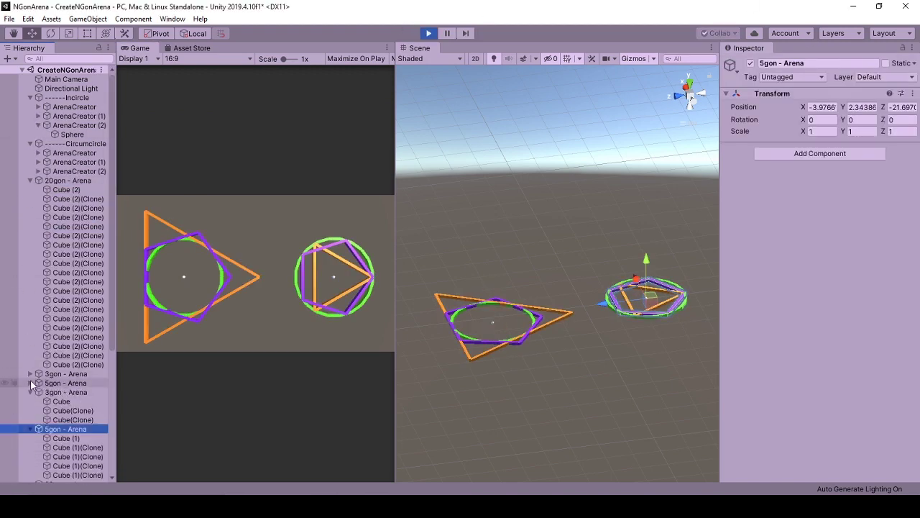
pyautogui.scroll(-5, 31, 372)
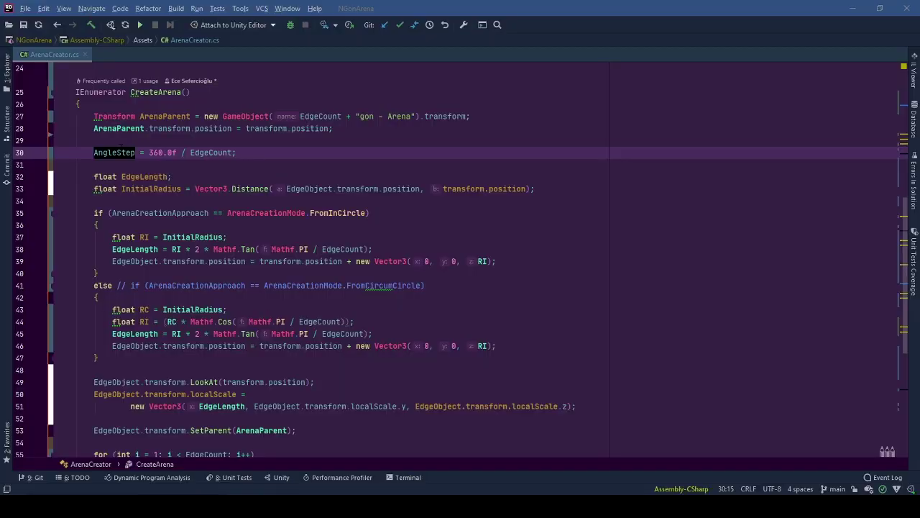
pyautogui.press('End')
pyautogui.hotkey('ctrl', 'shift', 'Left')
pyautogui.hotkey('ctrl', 'shift', 'Left')
pyautogui.hotkey('ctrl', 'shift', 'Left')
pyautogui.hotkey('ctrl', 'shift', 'Left')
pyautogui.hotkey('ctrl', 'shift', 'Left')
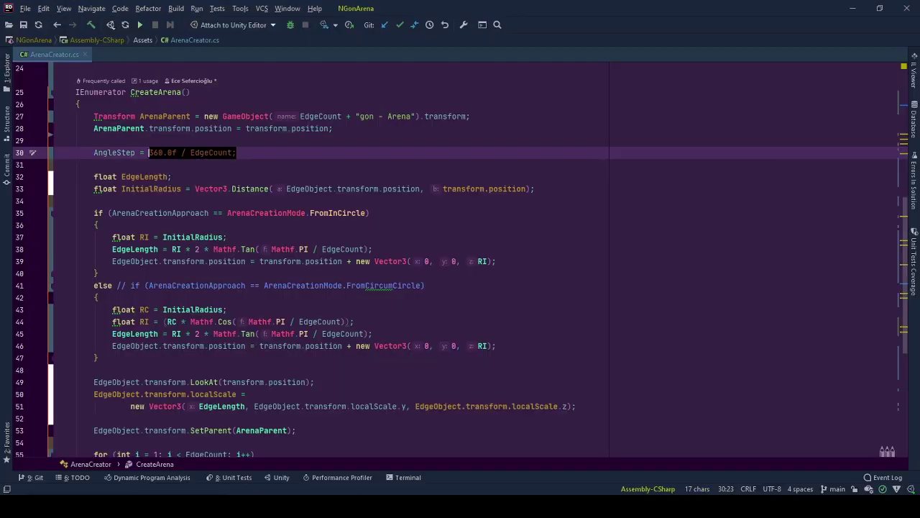
pyautogui.click(223, 152)
pyautogui.click(278, 149)
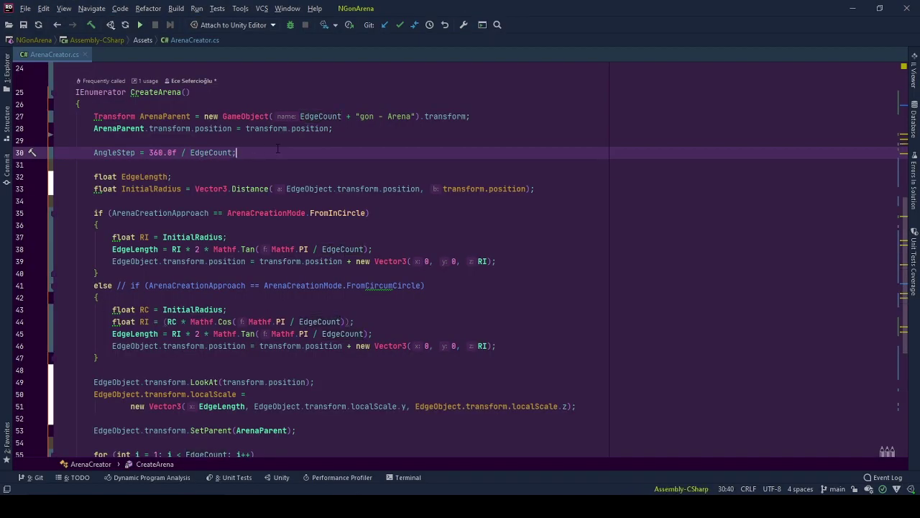
pyautogui.doubleClick(133, 151)
pyautogui.scroll(-4, 908, 275)
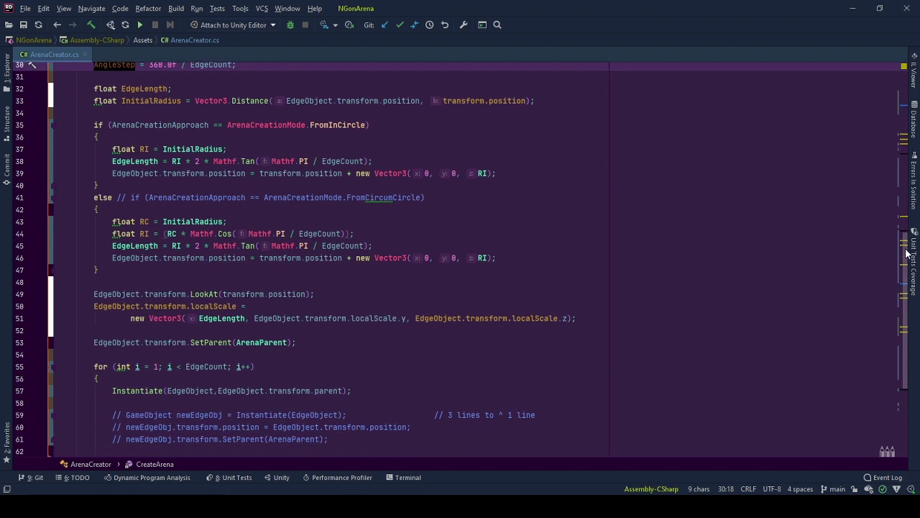
pyautogui.scroll(2, 907, 276)
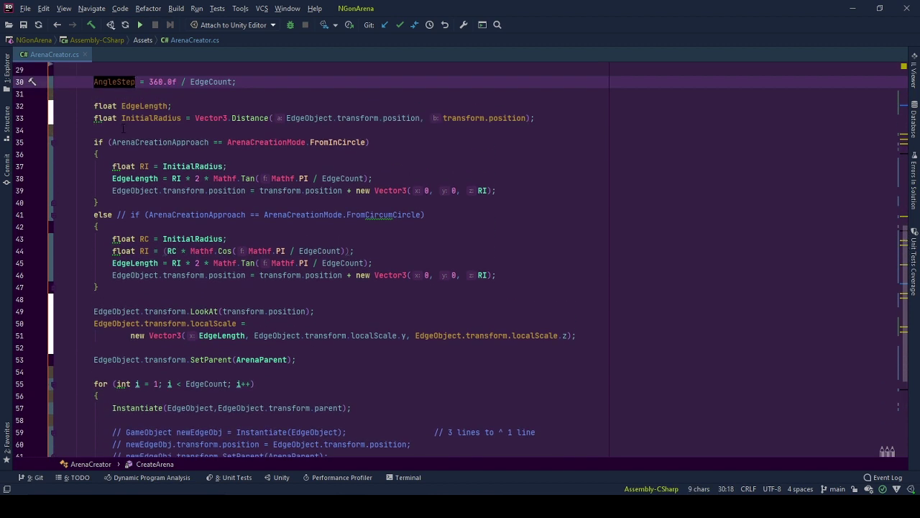
pyautogui.click(141, 106)
pyautogui.doubleClick(141, 106)
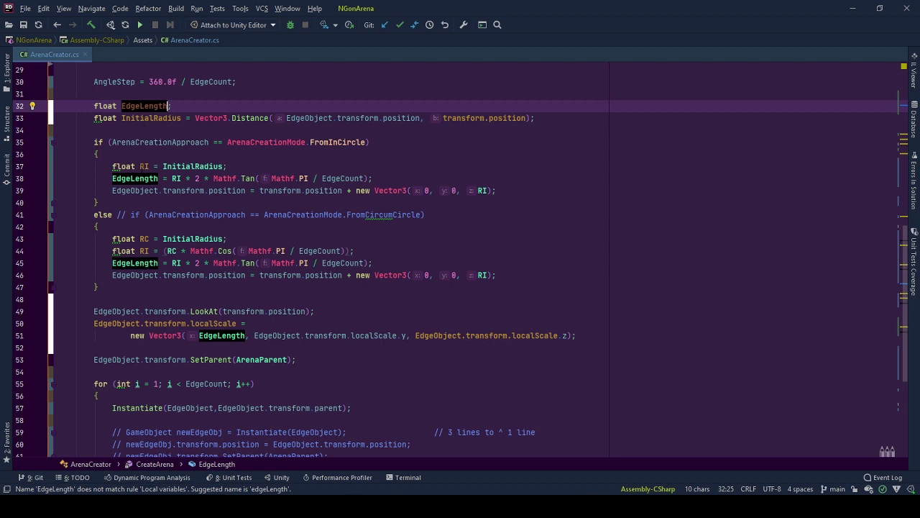
pyautogui.doubleClick(146, 120)
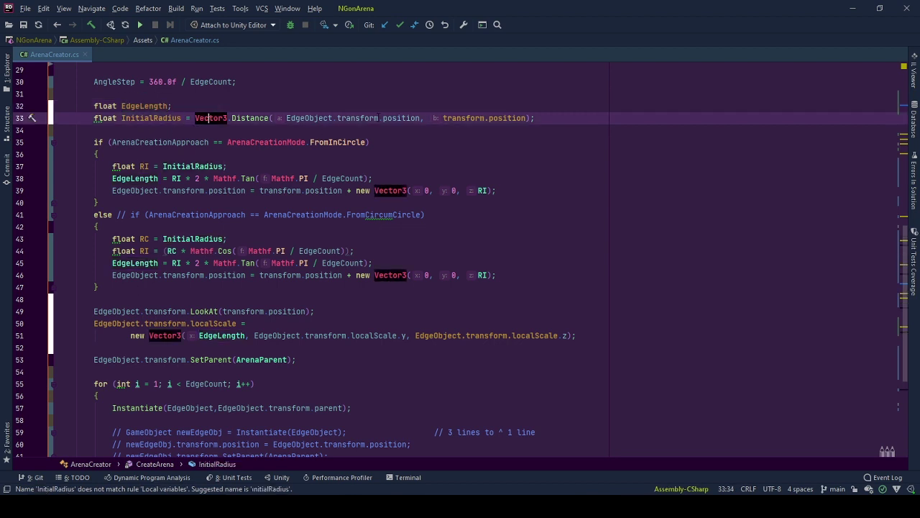
pyautogui.moveTo(420, 118); pyautogui.dragTo(287, 118)
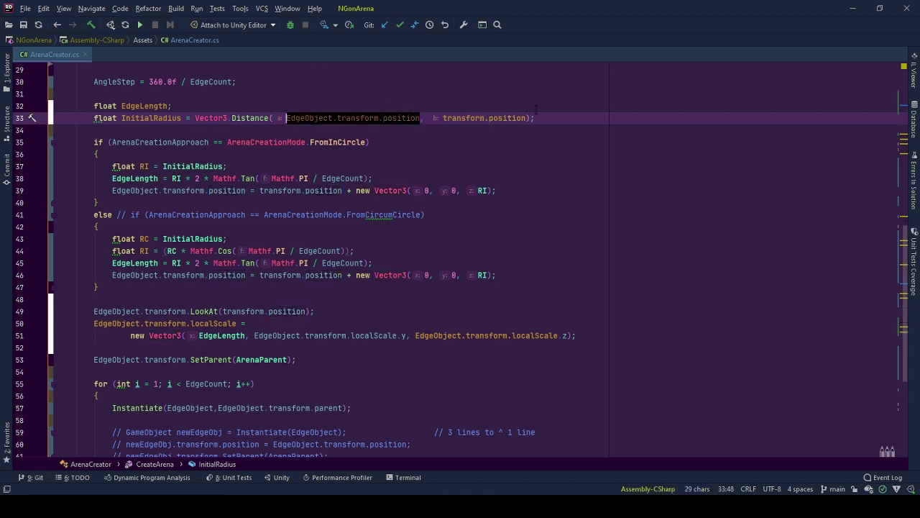
pyautogui.moveTo(533, 118); pyautogui.dragTo(442, 117)
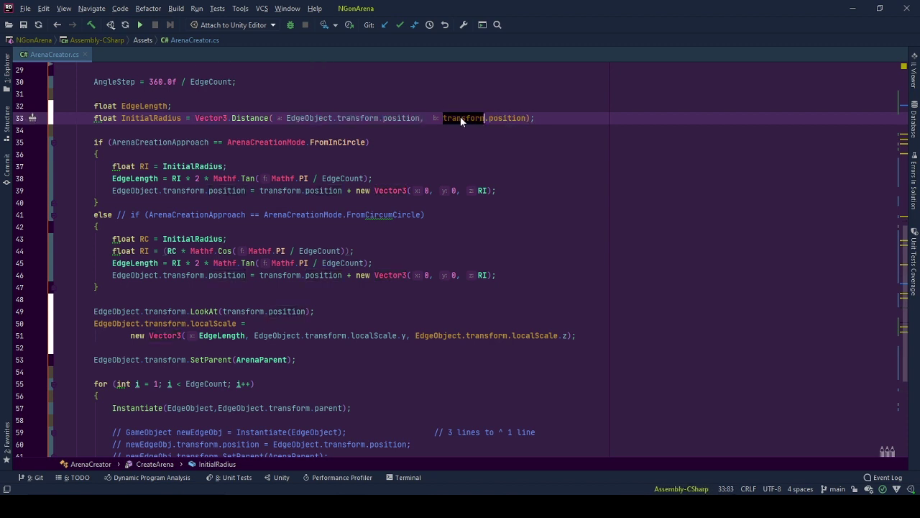
pyautogui.click(562, 118)
pyautogui.doubleClick(140, 118)
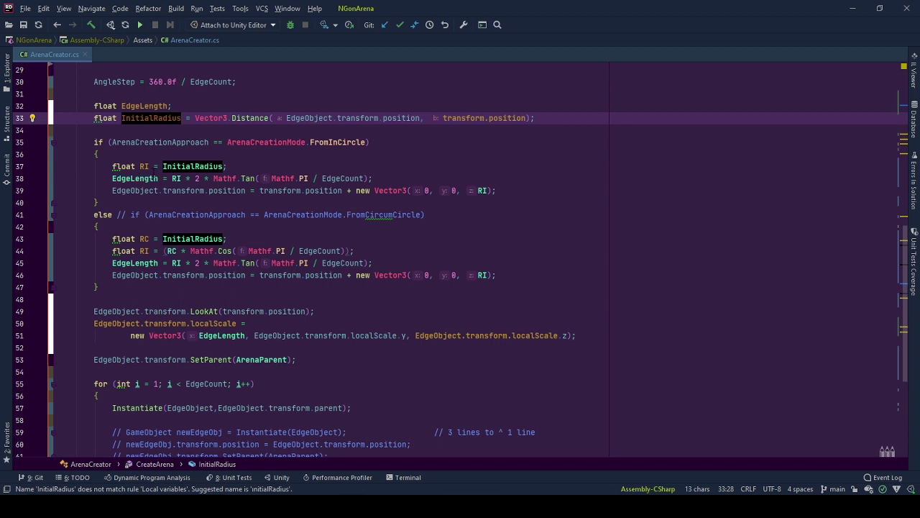
pyautogui.click(136, 238)
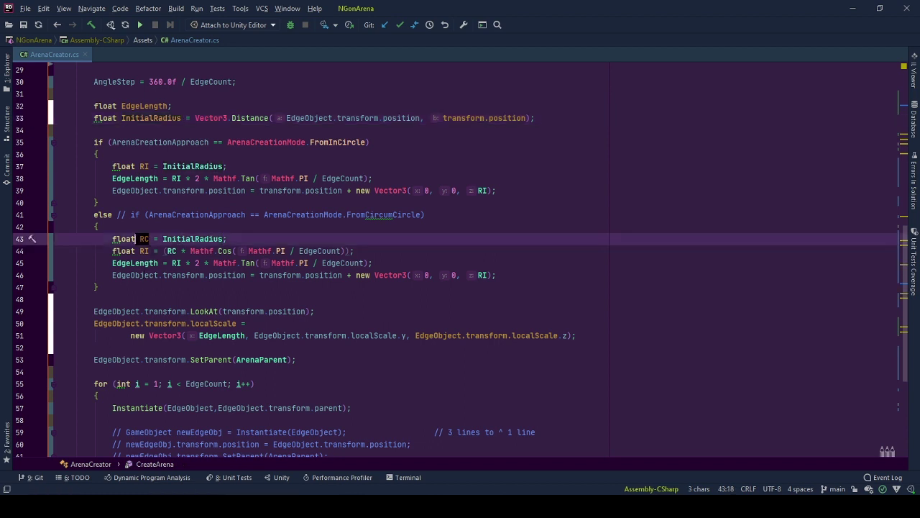
pyautogui.click(362, 142)
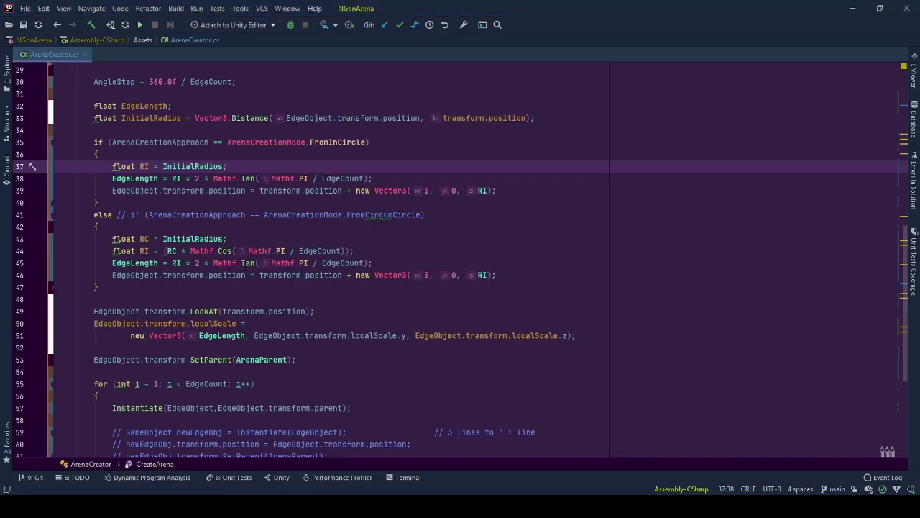
pyautogui.click(244, 264)
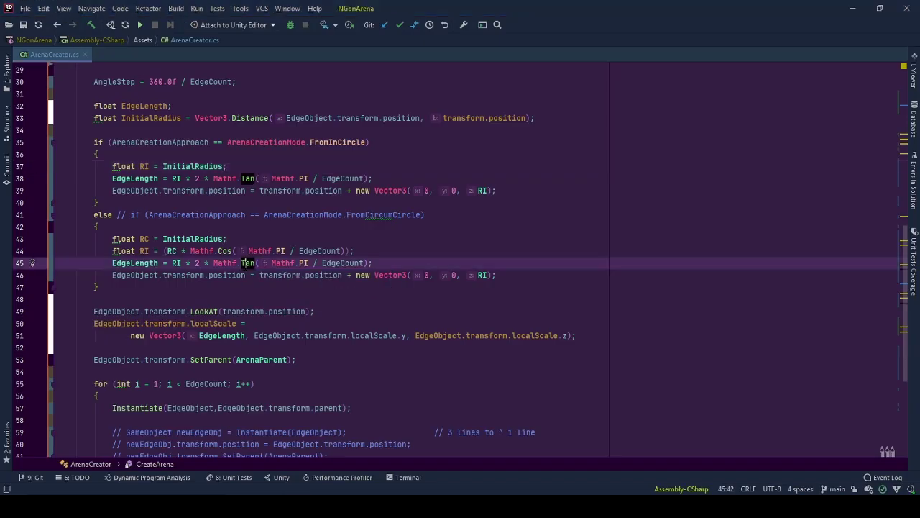
pyautogui.moveTo(225, 251)
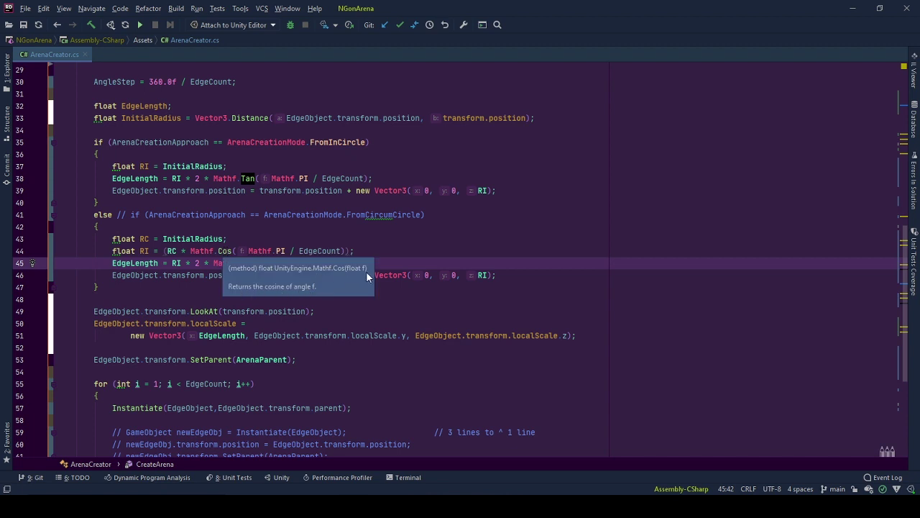
pyautogui.click(342, 228)
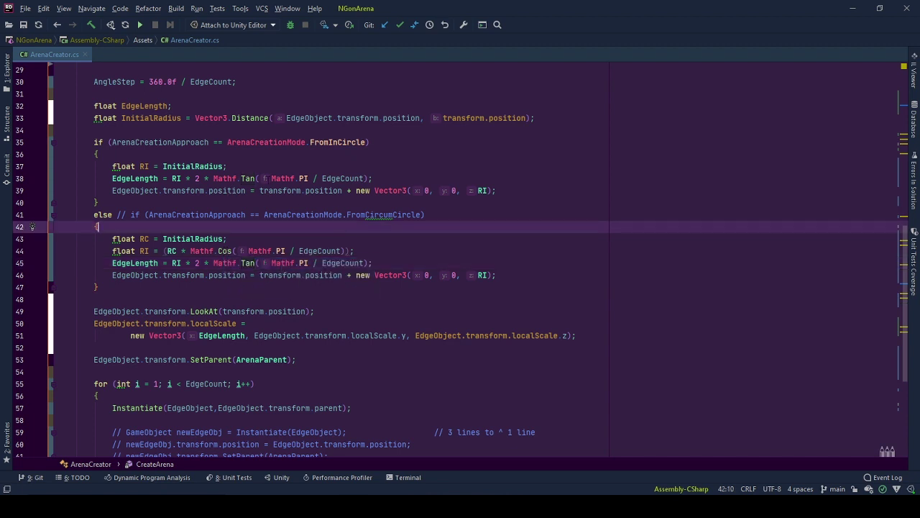
pyautogui.moveTo(275, 178); pyautogui.dragTo(369, 178)
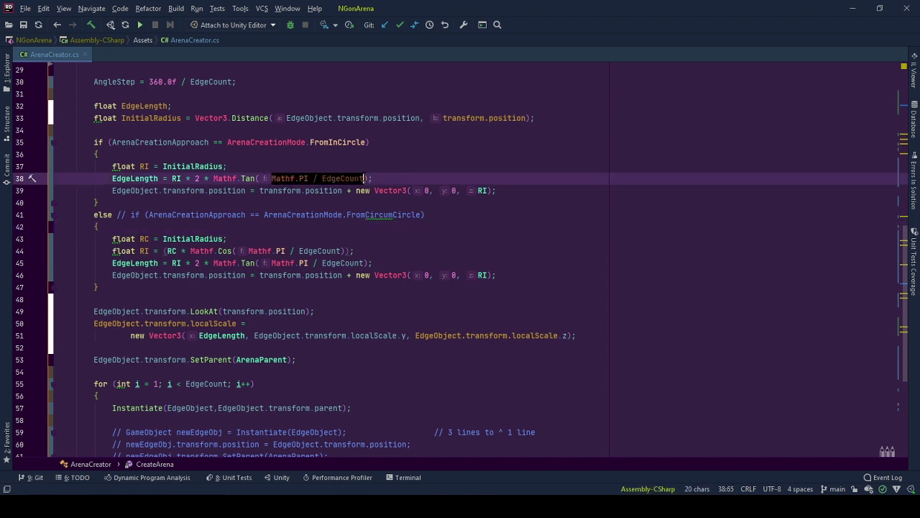
pyautogui.click(424, 175)
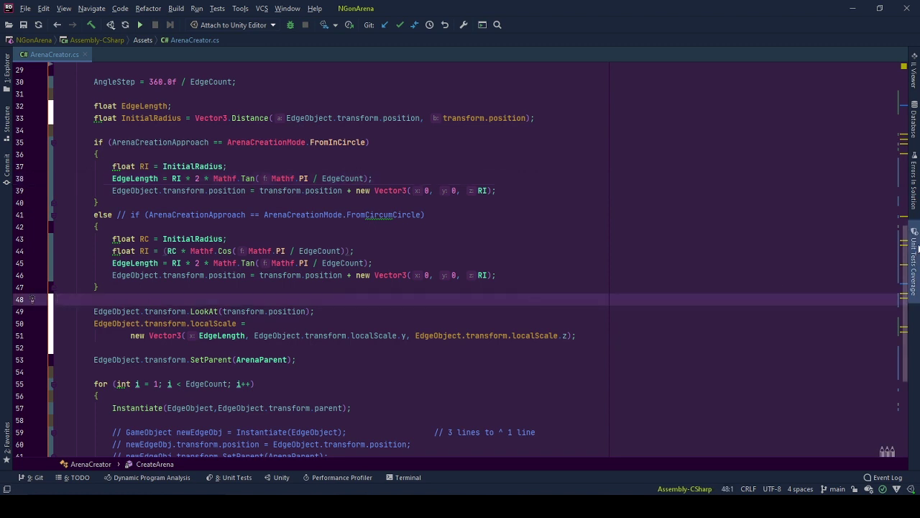
# Highlight line 46's position uses and the LookAt and localScale statements on lines 49–51
pyautogui.scroll(-1, 904, 245)
pyautogui.doubleClick(229, 260)
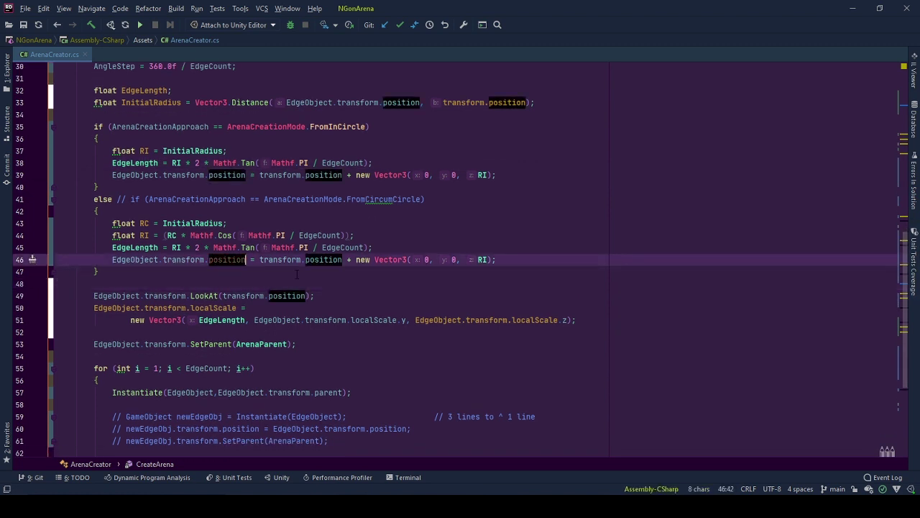
pyautogui.click(75, 286)
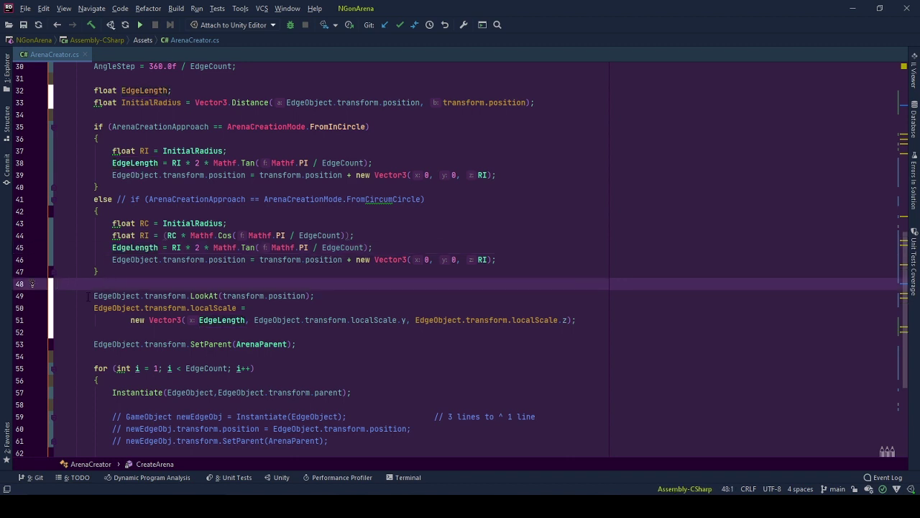
pyautogui.moveTo(92, 295); pyautogui.dragTo(172, 320)
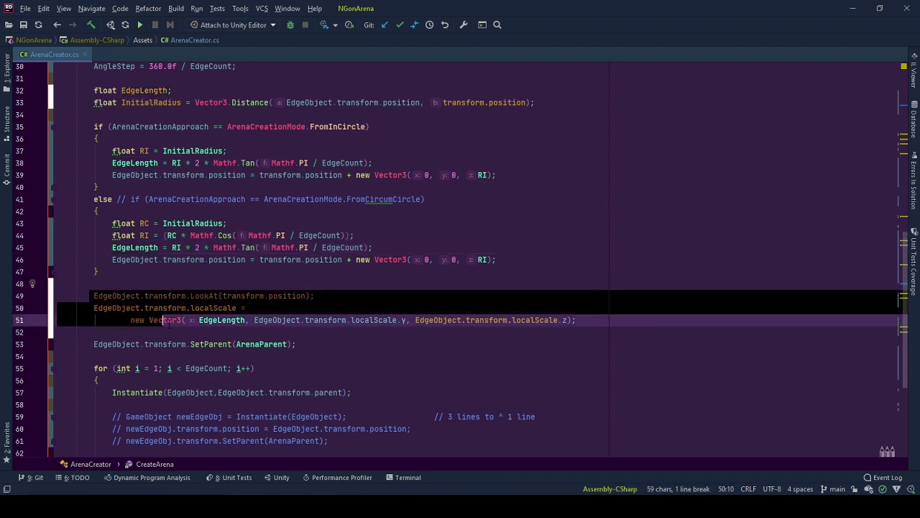
pyautogui.click(166, 282)
pyautogui.moveTo(325, 298); pyautogui.dragTo(94, 295)
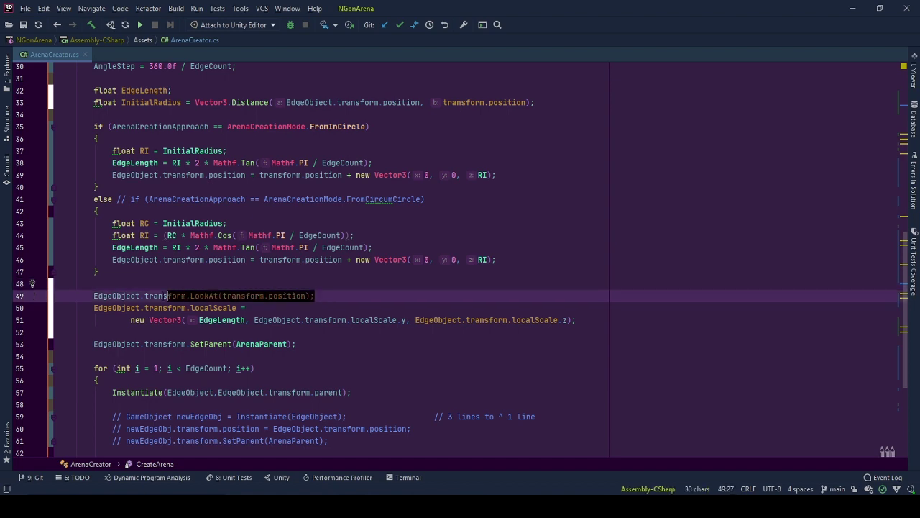
pyautogui.click(374, 297)
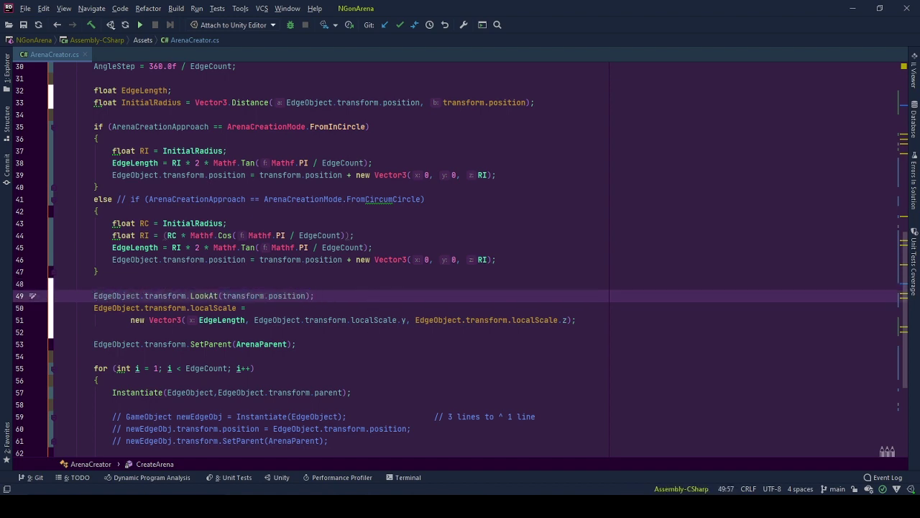
pyautogui.hotkey('alt', 'Tab')
# Run the scene and step through the Cube clone walls of the 3gon and 20gon arenas
pyautogui.click(428, 37)
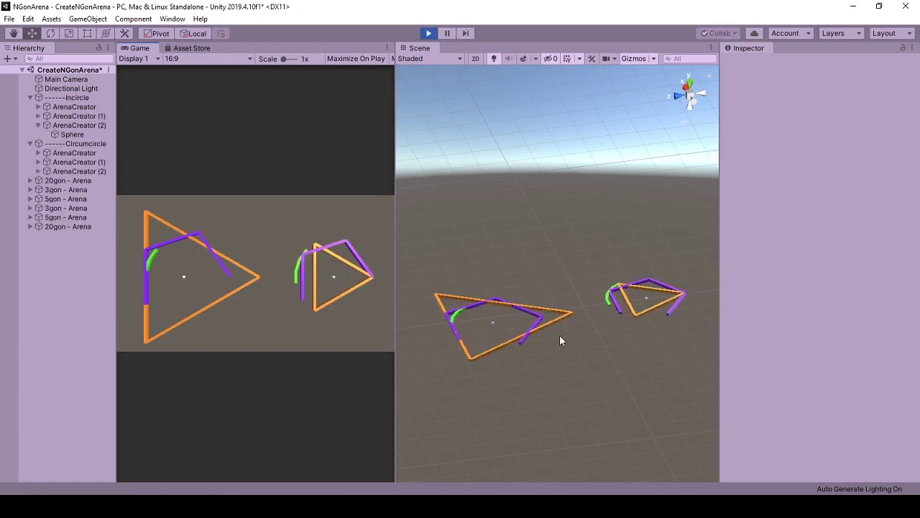
pyautogui.keyDown('alt'); pyautogui.moveTo(559, 334); pyautogui.dragTo(550, 367); pyautogui.keyUp('alt')
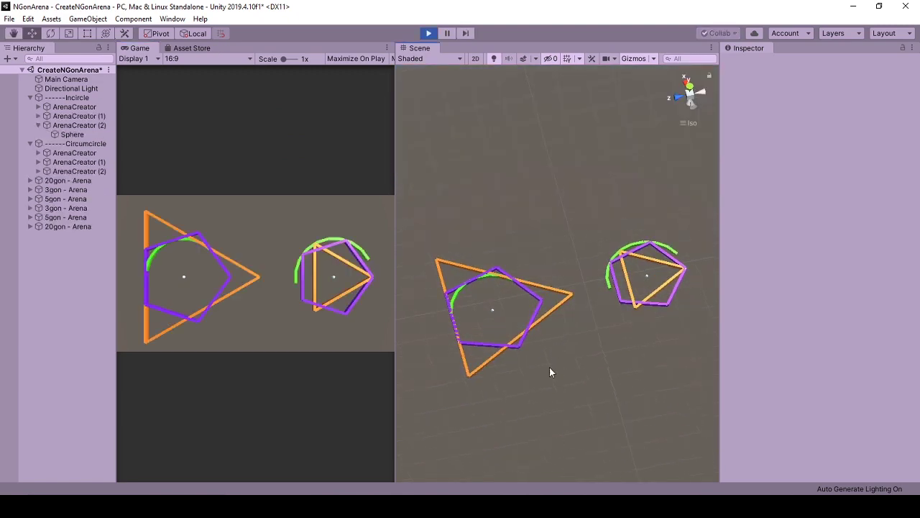
pyautogui.click(30, 208)
pyautogui.click(61, 217)
pyautogui.scroll(2, 665, 291)
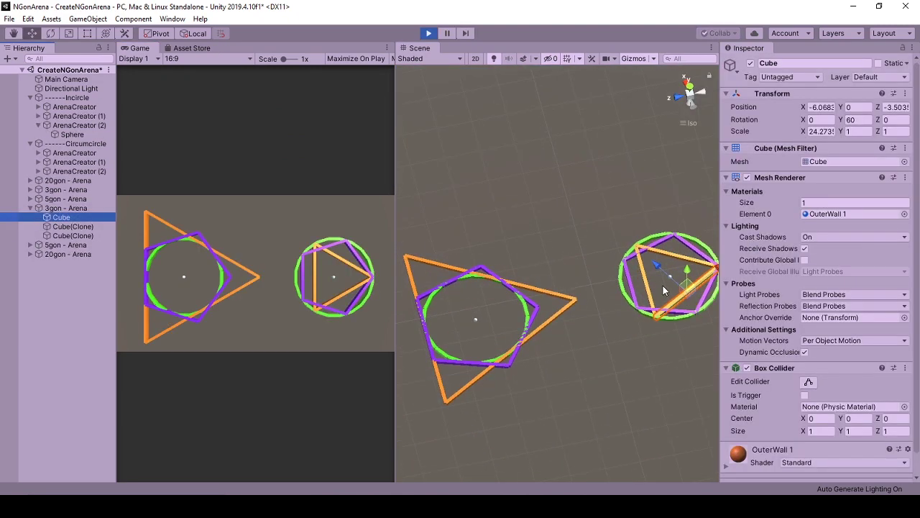
pyautogui.press('Down')
pyautogui.press('Down')
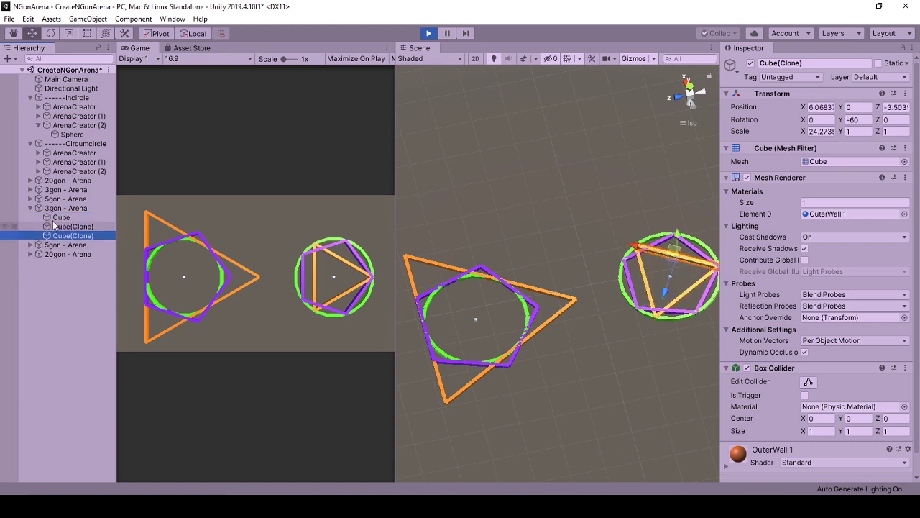
pyautogui.click(29, 254)
pyautogui.press('Down')
pyautogui.press('Down')
pyautogui.press('Down')
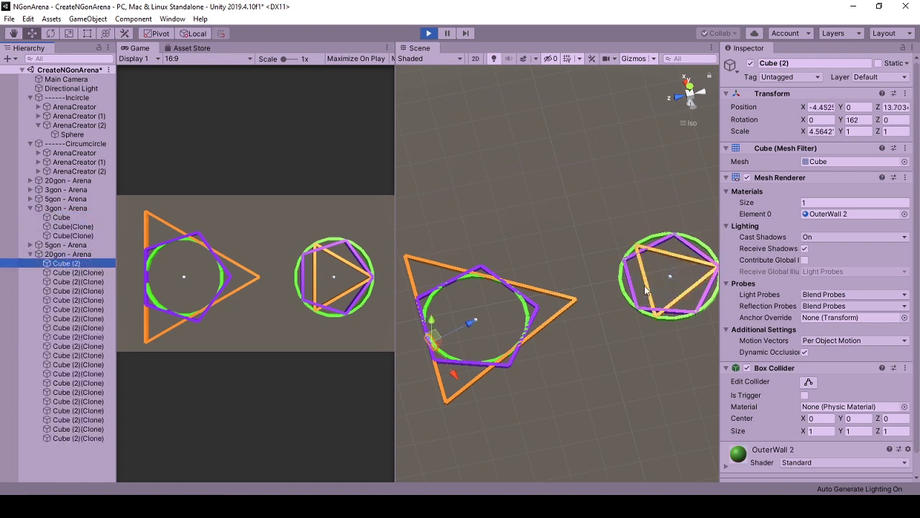
pyautogui.press('Down')
pyautogui.press('Down')
pyautogui.press('Down')
pyautogui.press('Down')
pyautogui.press('Down')
# Replay with the cubes box-selected, frame the triangle arena, and select its orange wall cube
pyautogui.click(427, 34)
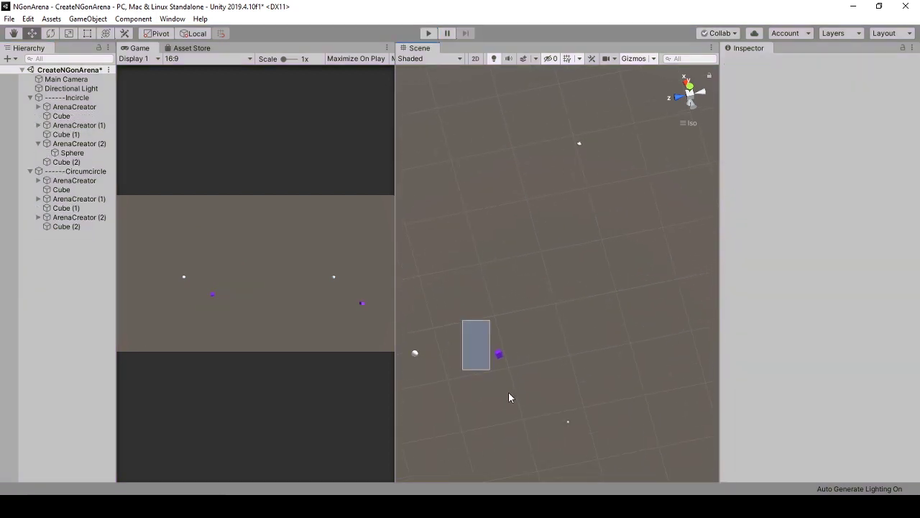
pyautogui.moveTo(456, 319); pyautogui.dragTo(517, 398)
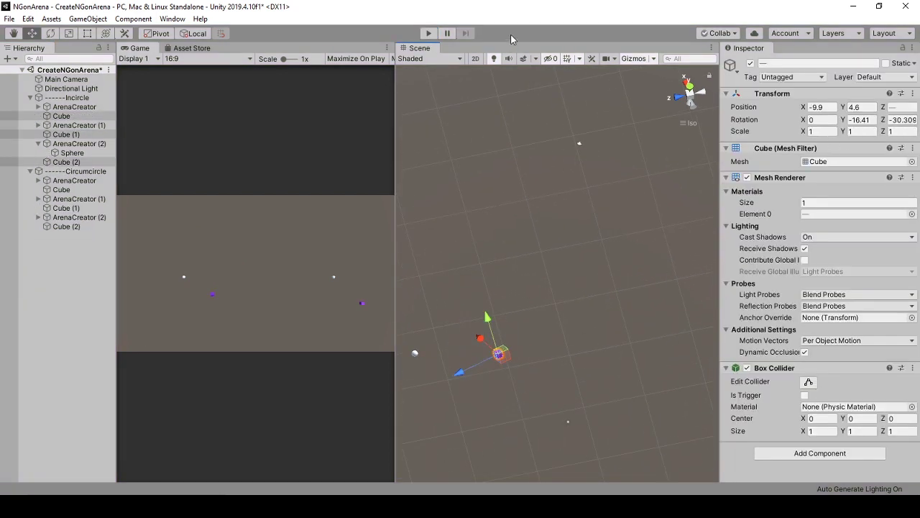
pyautogui.click(429, 34)
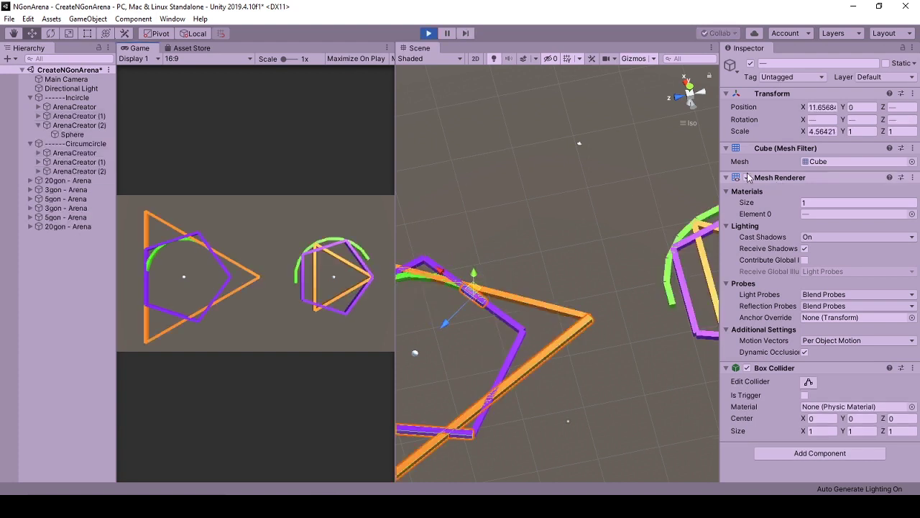
pyautogui.press('f')
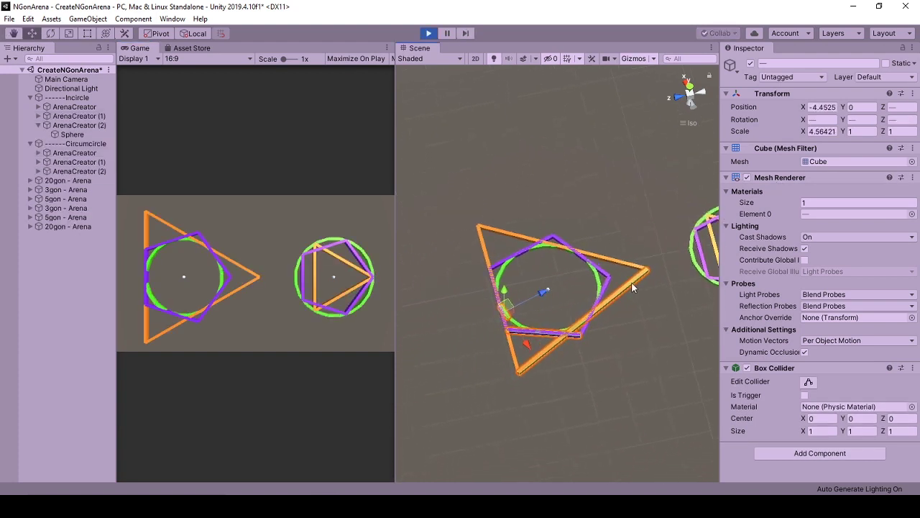
pyautogui.moveTo(496, 286)
pyautogui.keyDown('alt'); pyautogui.mouseDown()
pyautogui.moveTo(555, 387)
pyautogui.moveTo(489, 403)
pyautogui.mouseUp(); pyautogui.keyUp('alt')
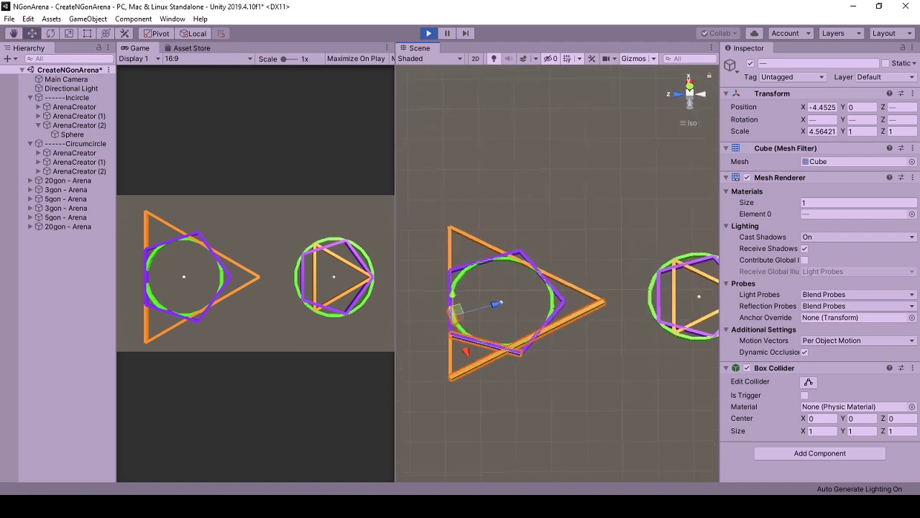
pyautogui.click(479, 366)
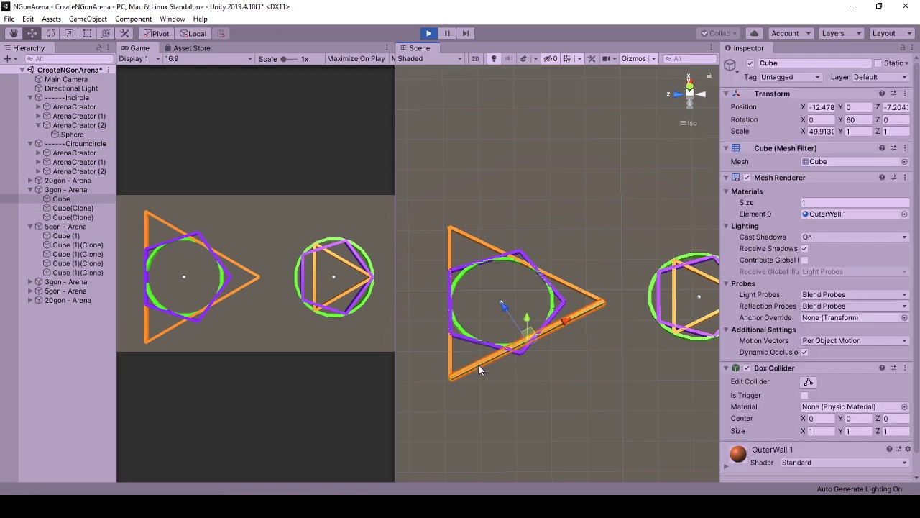
# Highlight line 51's localScale assignment and glance at the tilted Unity scene view
pyautogui.hotkey('alt', 'Tab')
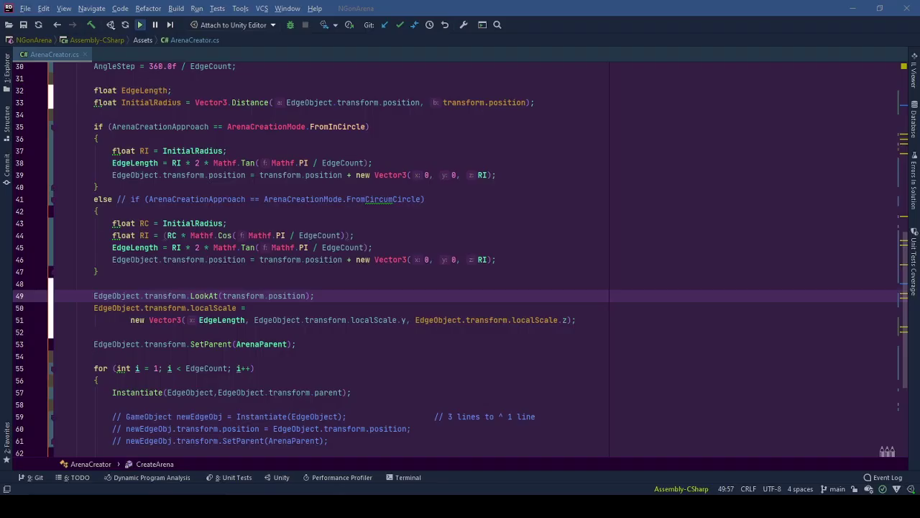
pyautogui.moveTo(130, 322); pyautogui.dragTo(608, 321)
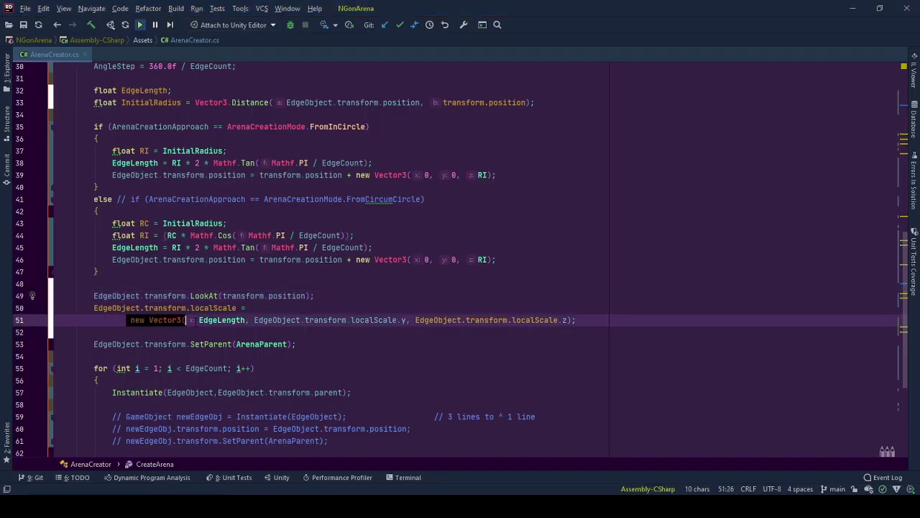
pyautogui.click(852, 8)
pyautogui.keyDown('alt'); pyautogui.moveTo(623, 317); pyautogui.dragTo(533, 338); pyautogui.keyUp('alt')
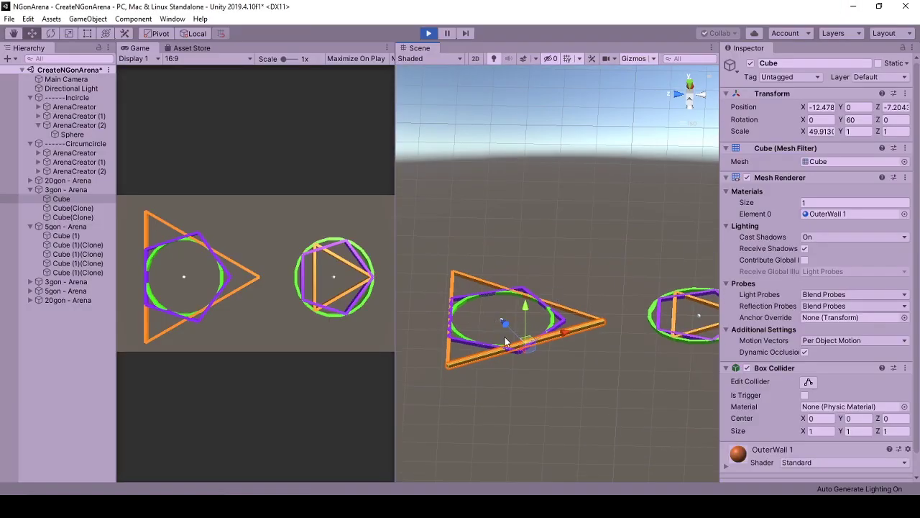
pyautogui.hotkey('alt', 'Tab')
# Point out both localScale references and the y/z scale arguments, then scroll to the loop
pyautogui.click(363, 320)
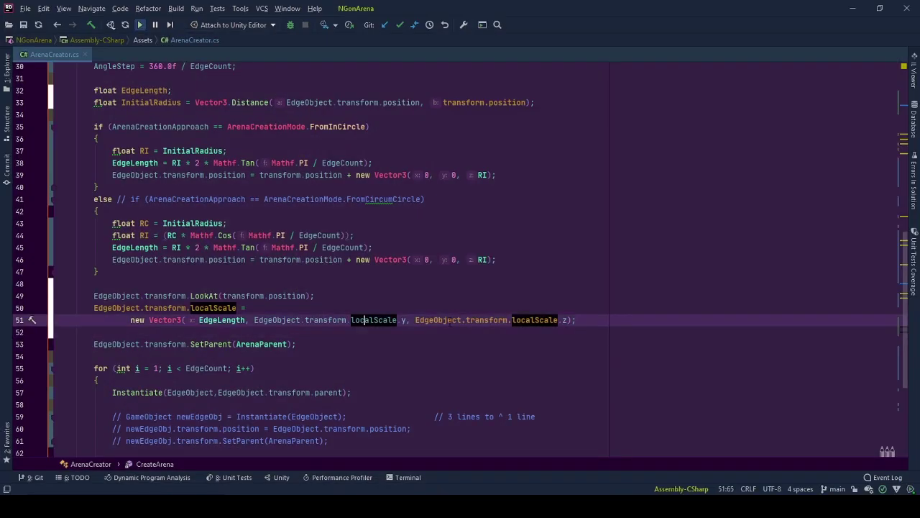
pyautogui.click(550, 320)
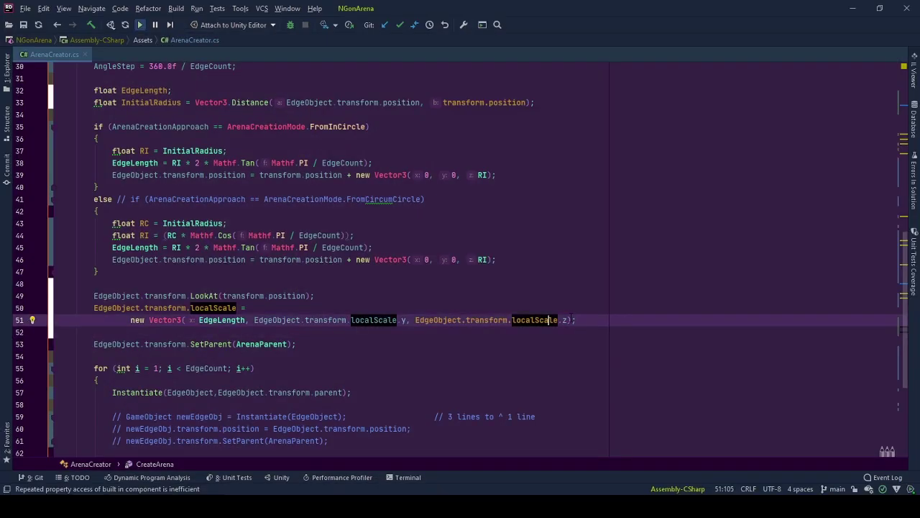
pyautogui.moveTo(571, 320); pyautogui.dragTo(250, 320)
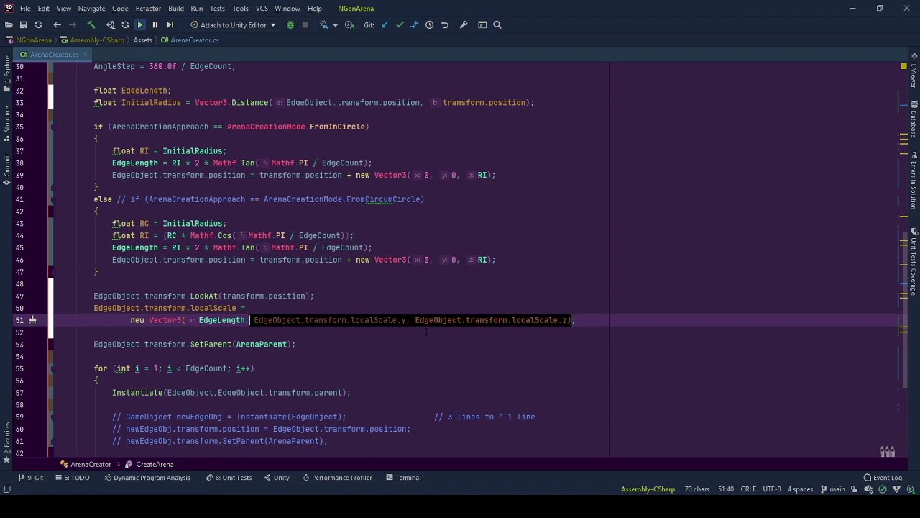
pyautogui.scroll(-5, 594, 328)
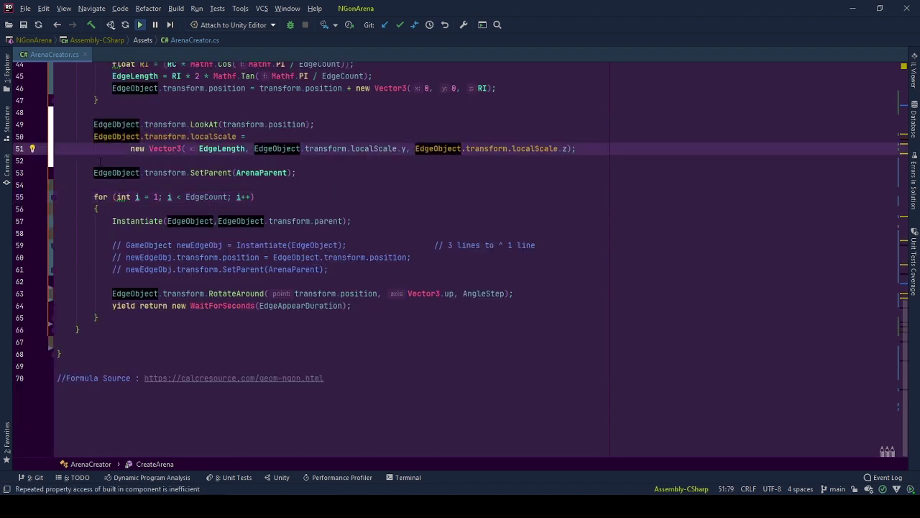
pyautogui.click(140, 161)
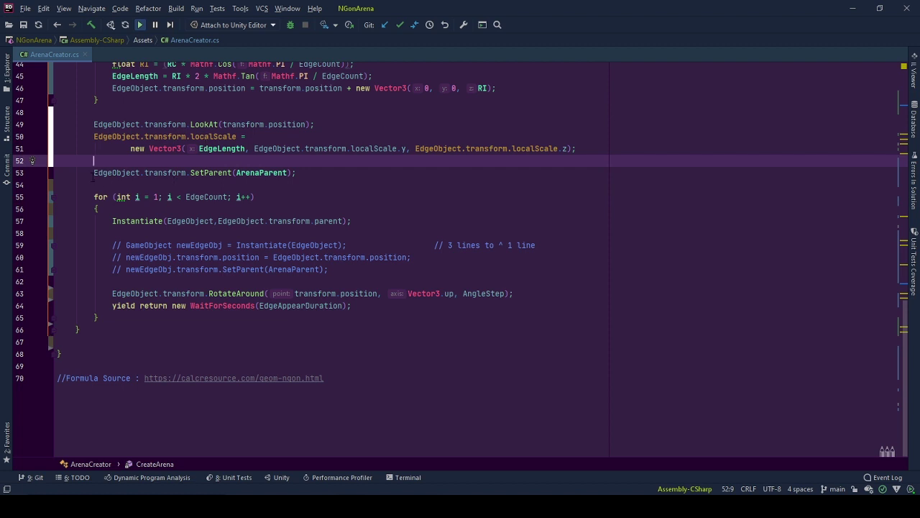
pyautogui.hotkey('shift', 'Down')
pyautogui.hotkey('shift', 'Down')
pyautogui.hotkey('shift', 'Down')
pyautogui.hotkey('shift', 'Down')
pyautogui.press('Escape')
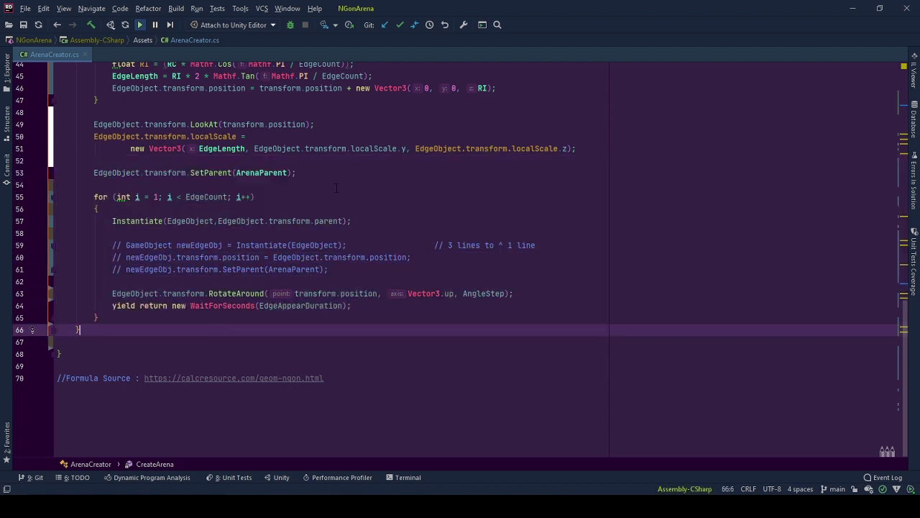
pyautogui.click(287, 172)
pyautogui.doubleClick(288, 173)
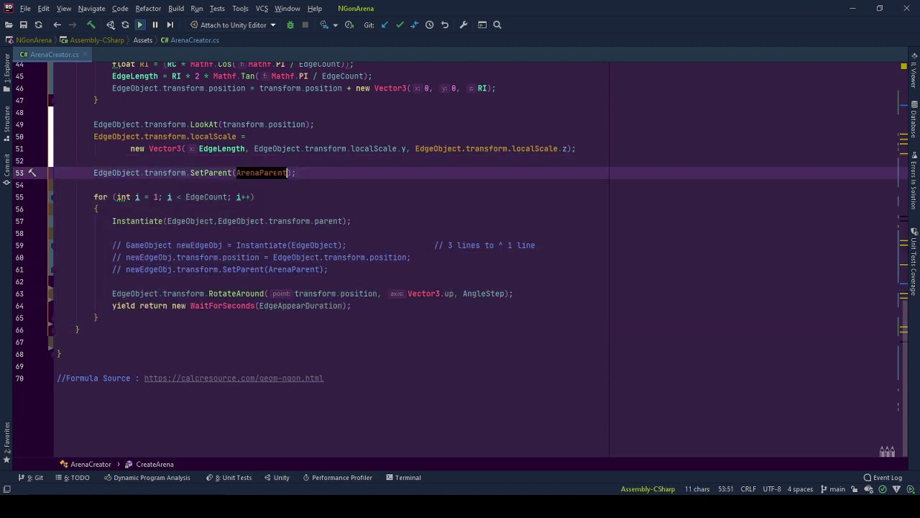
pyautogui.click(340, 172)
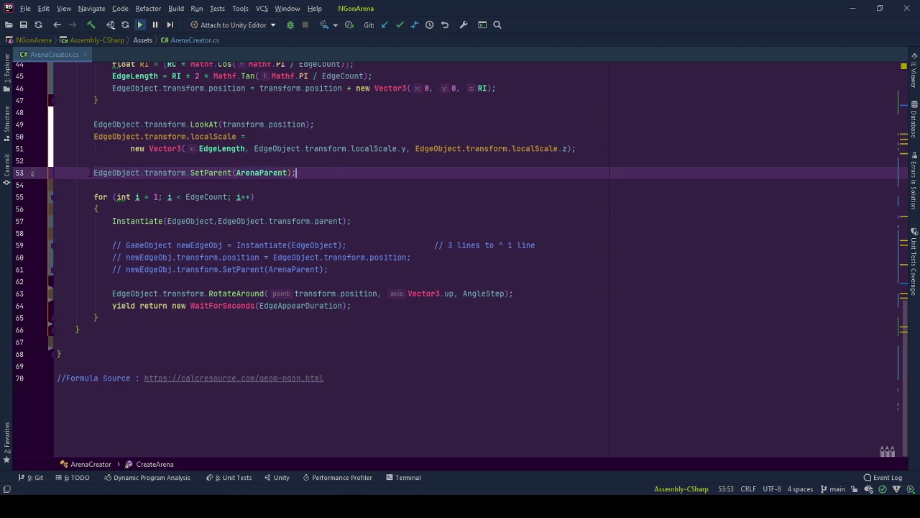
pyautogui.moveTo(89, 172); pyautogui.dragTo(310, 173)
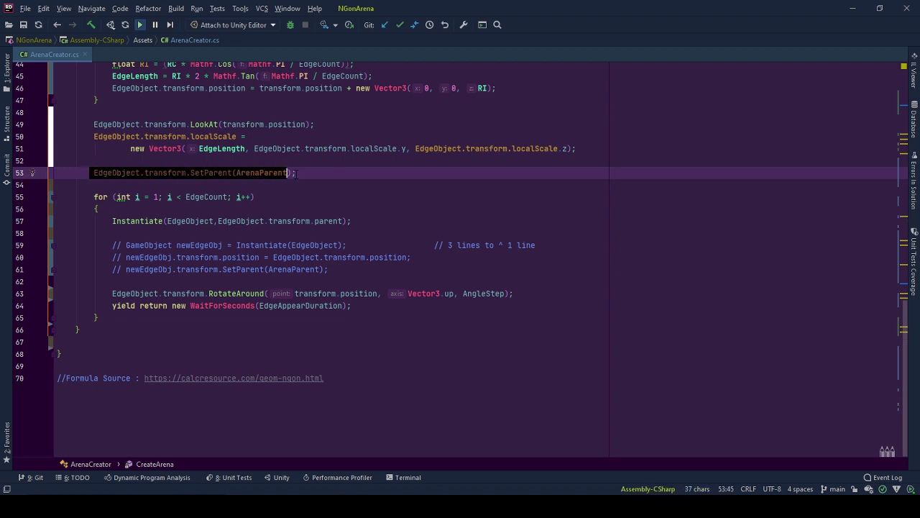
pyautogui.click(178, 172)
pyautogui.click(200, 173)
pyautogui.press('End')
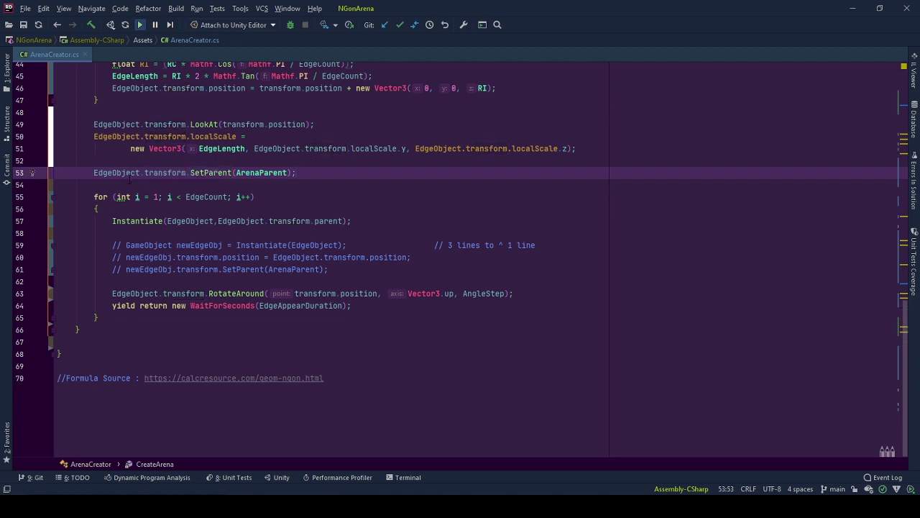
pyautogui.press('Down')
pyautogui.press('Down')
pyautogui.press('Down')
pyautogui.press('Down')
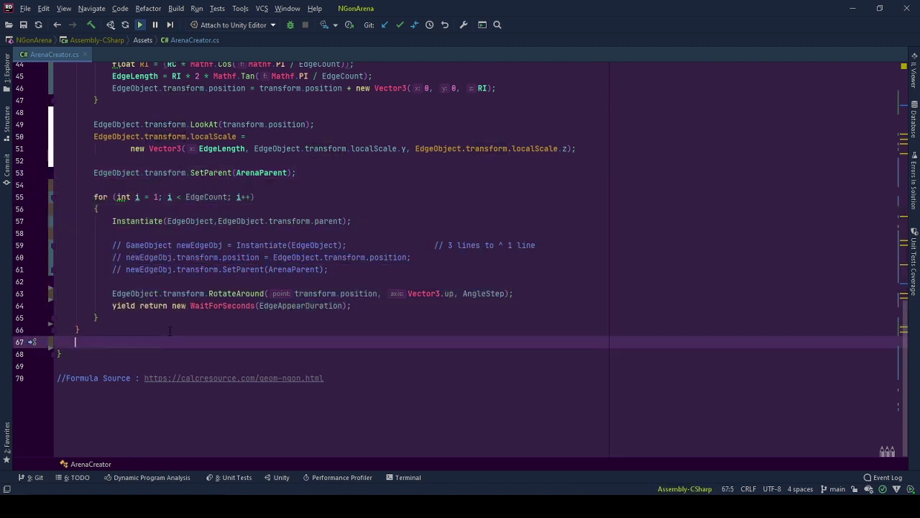
pyautogui.click(276, 196)
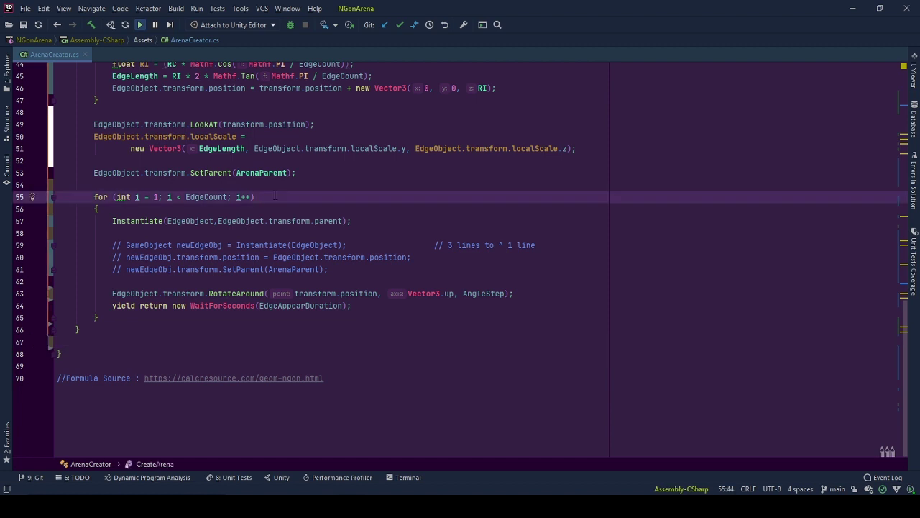
pyautogui.doubleClick(156, 196)
pyautogui.click(305, 200)
pyautogui.moveTo(399, 222); pyautogui.dragTo(107, 223)
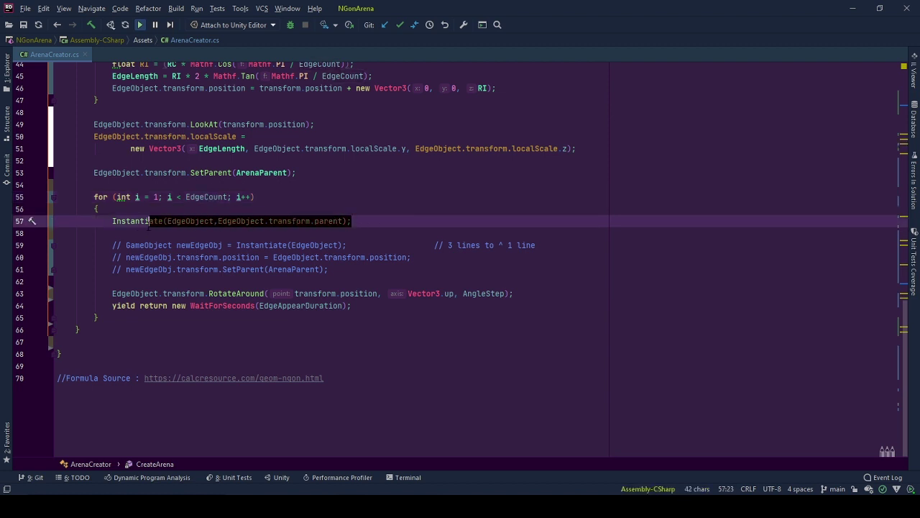
pyautogui.click(197, 235)
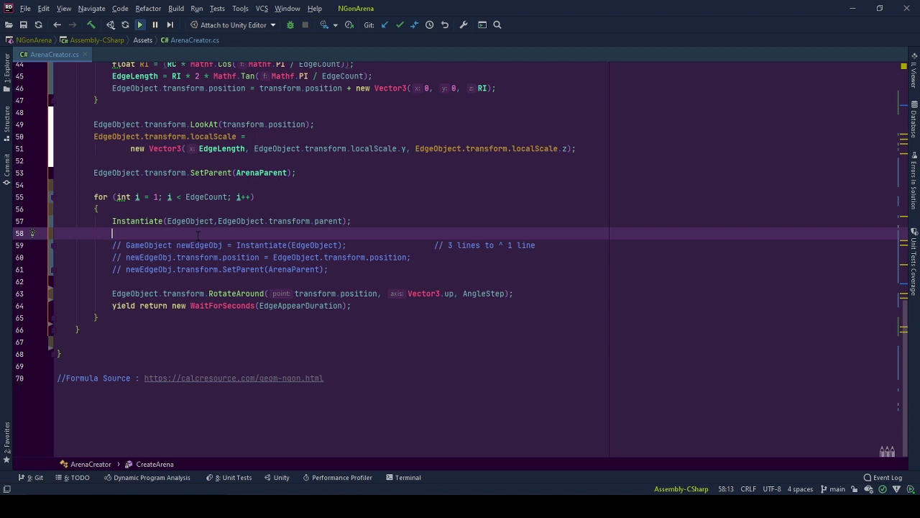
pyautogui.doubleClick(122, 222)
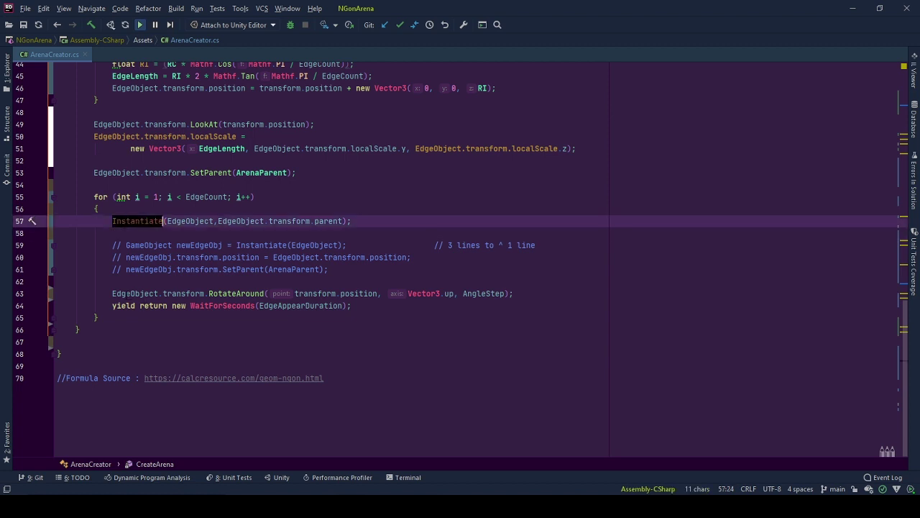
pyautogui.moveTo(112, 293); pyautogui.dragTo(379, 294)
pyautogui.click(380, 316)
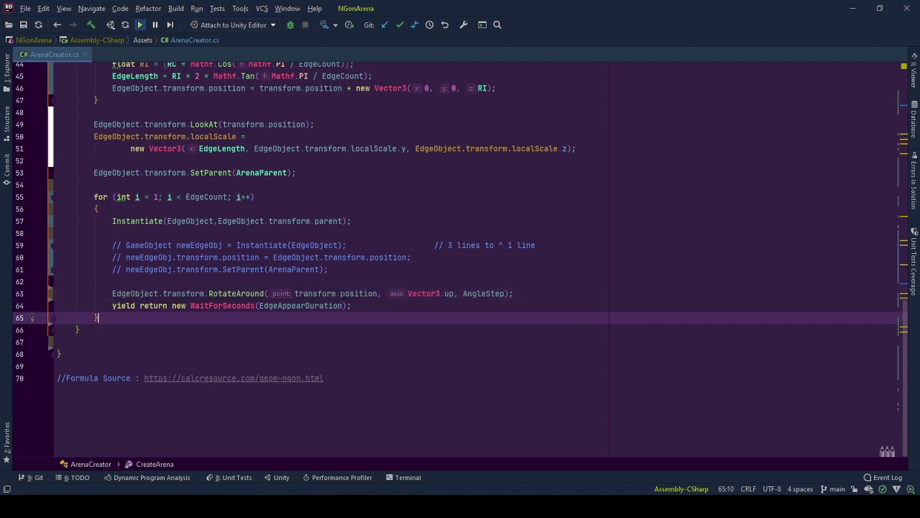
pyautogui.moveTo(408, 293); pyautogui.dragTo(455, 293)
pyautogui.click(481, 293)
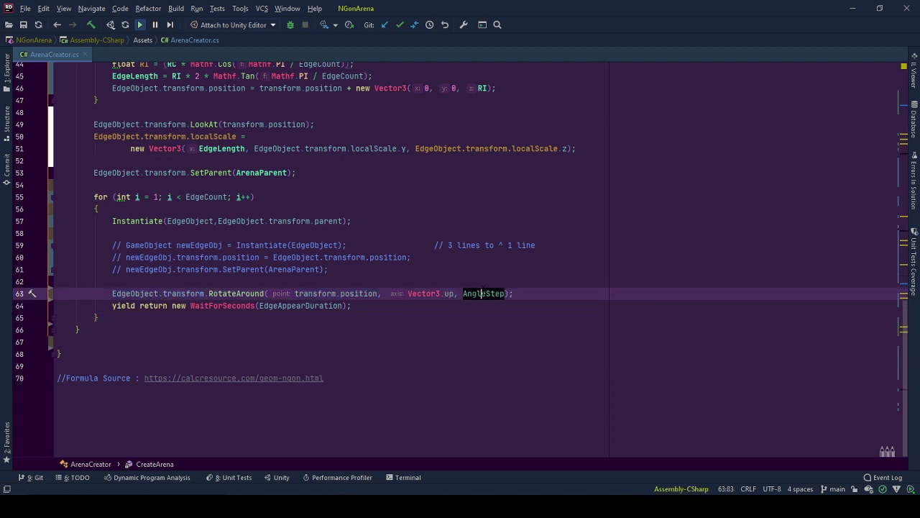
pyautogui.click(543, 295)
pyautogui.moveTo(361, 308); pyautogui.dragTo(107, 305)
pyautogui.click(148, 325)
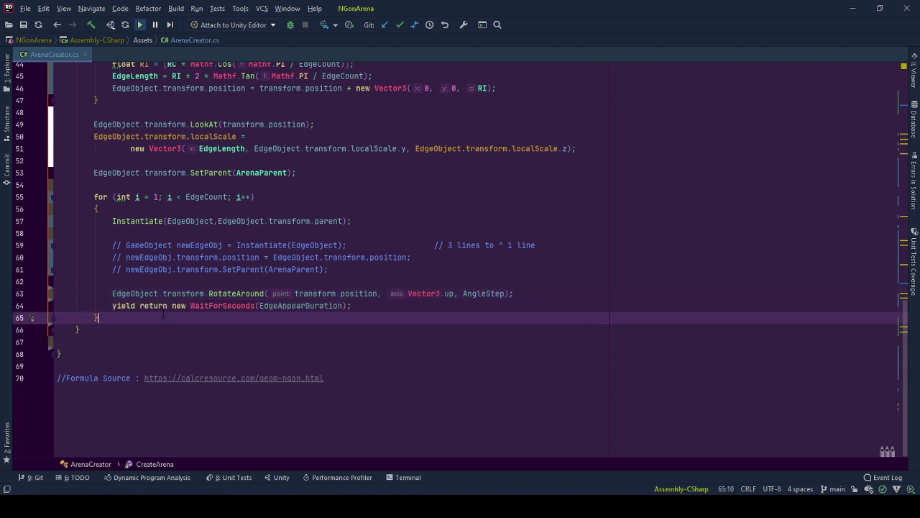
pyautogui.hotkey('alt', 'Tab')
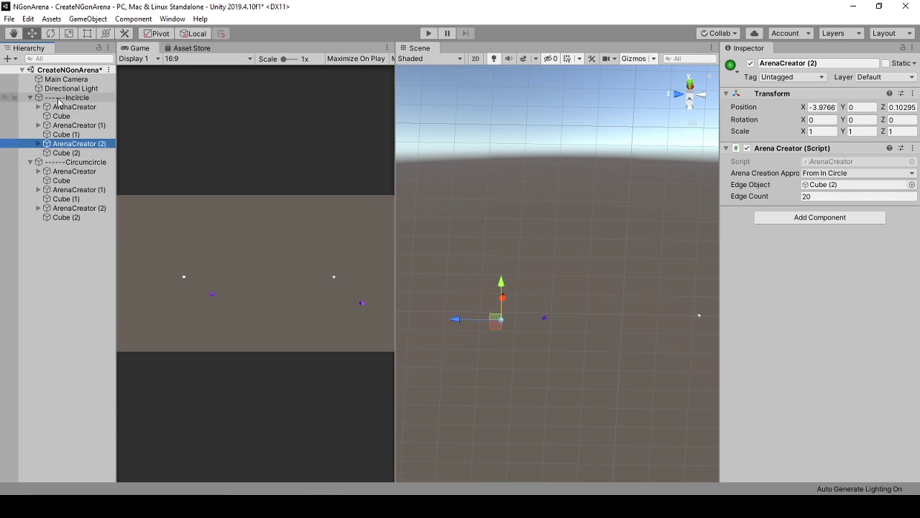
pyautogui.click(62, 97)
pyautogui.click(61, 115)
pyautogui.click(66, 97)
pyautogui.click(76, 125)
pyautogui.click(72, 161)
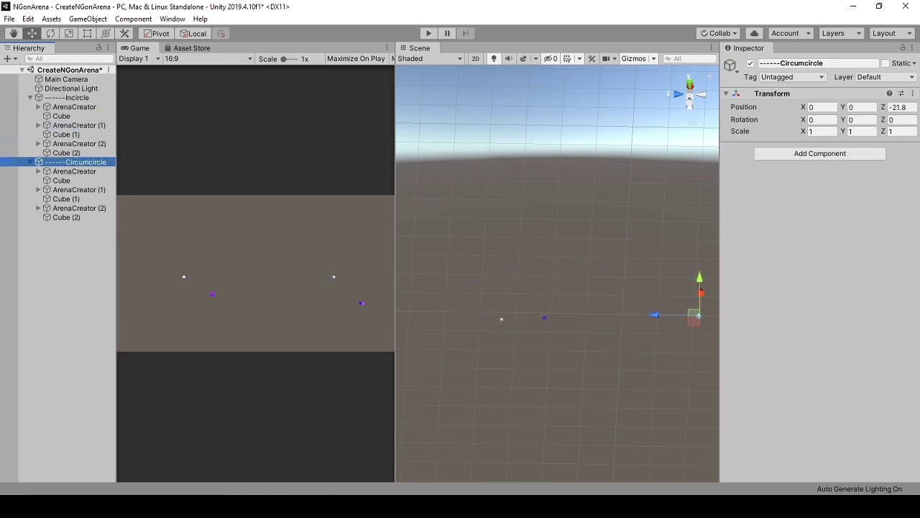
pyautogui.hotkey('alt', 'Tab')
pyautogui.press('End')
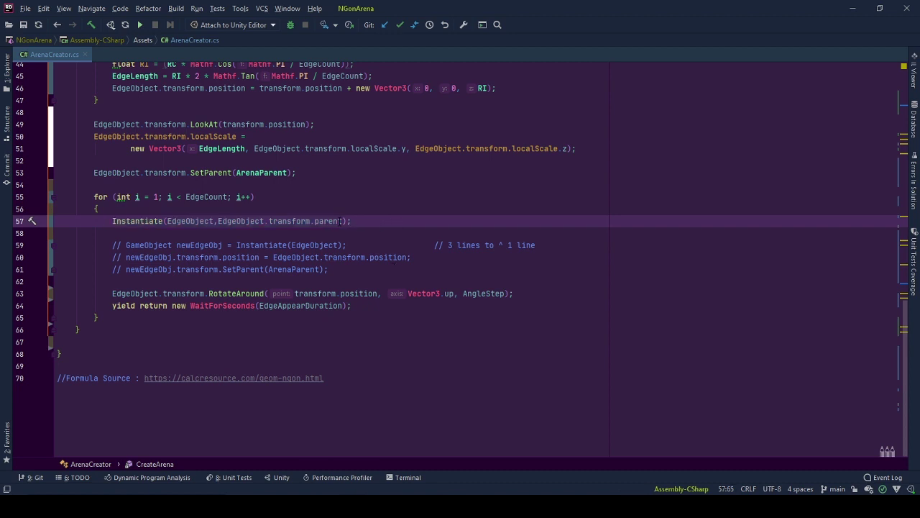
# Highlight the transform.parent argument, the commented-out three-line version and the one-line Instantiate
pyautogui.moveTo(340, 221); pyautogui.dragTo(277, 221)
pyautogui.click(369, 220)
pyautogui.moveTo(355, 266); pyautogui.dragTo(89, 233)
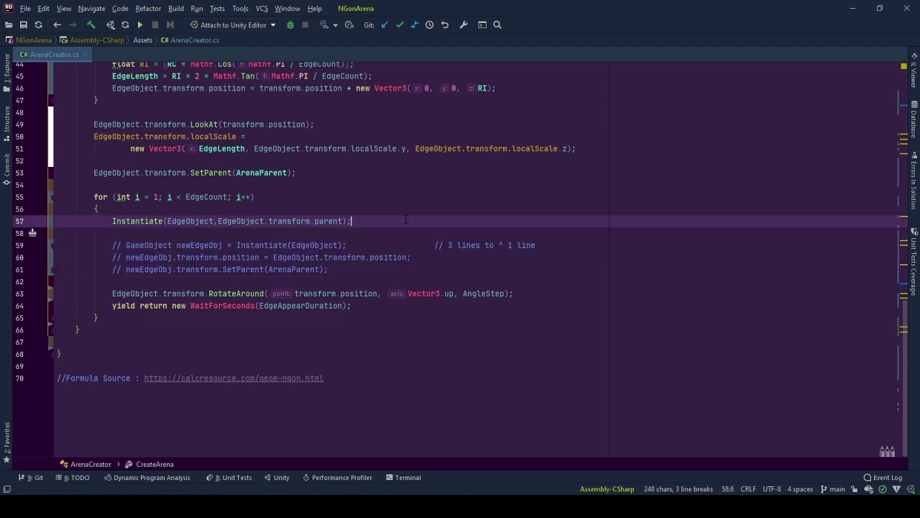
pyautogui.moveTo(351, 221); pyautogui.dragTo(93, 221)
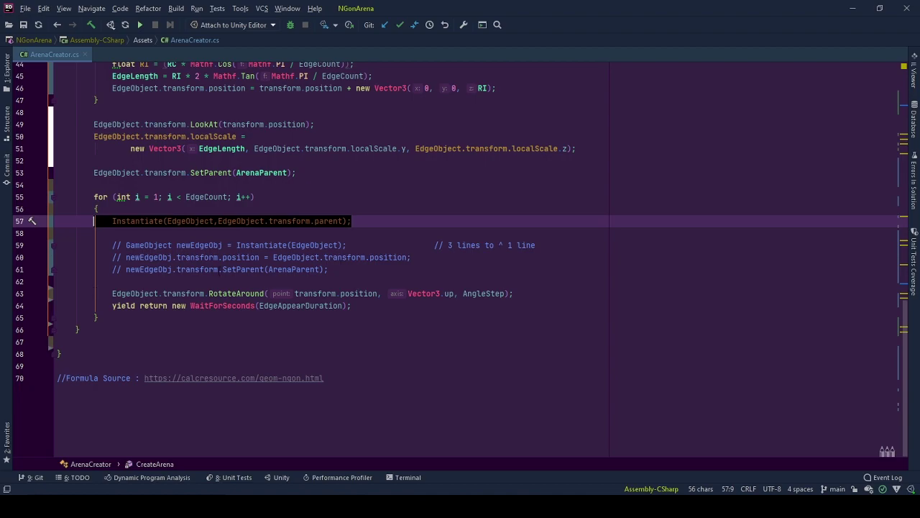
# Run the scene so the polygon arenas generate, and pick up the 3gon - Arena object
pyautogui.hotkey('alt', 'Tab')
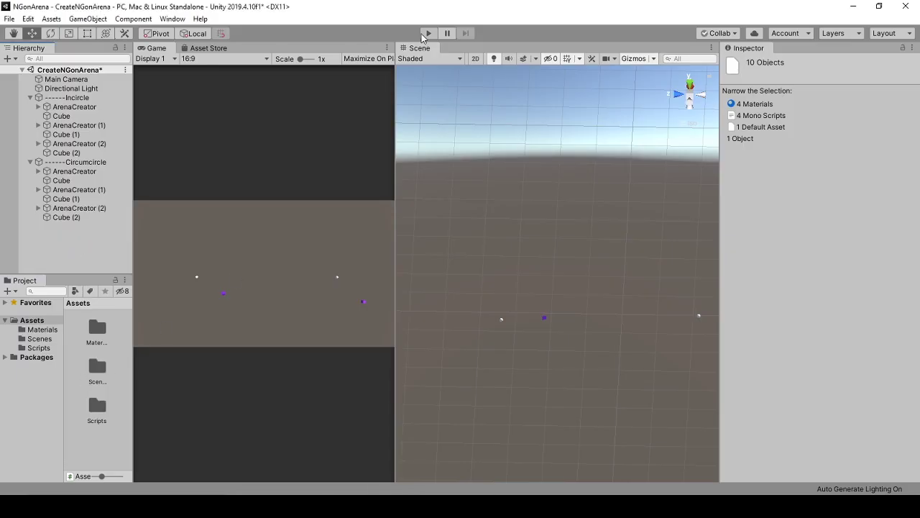
pyautogui.click(427, 33)
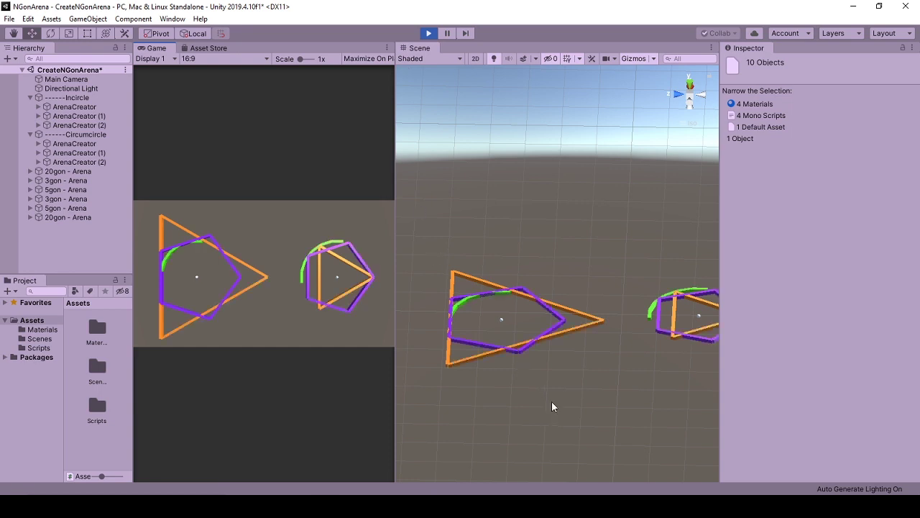
pyautogui.moveTo(552, 407)
pyautogui.mouseDown(button='right')
pyautogui.moveTo(558, 372)
pyautogui.moveTo(485, 448)
pyautogui.mouseUp(button='right')
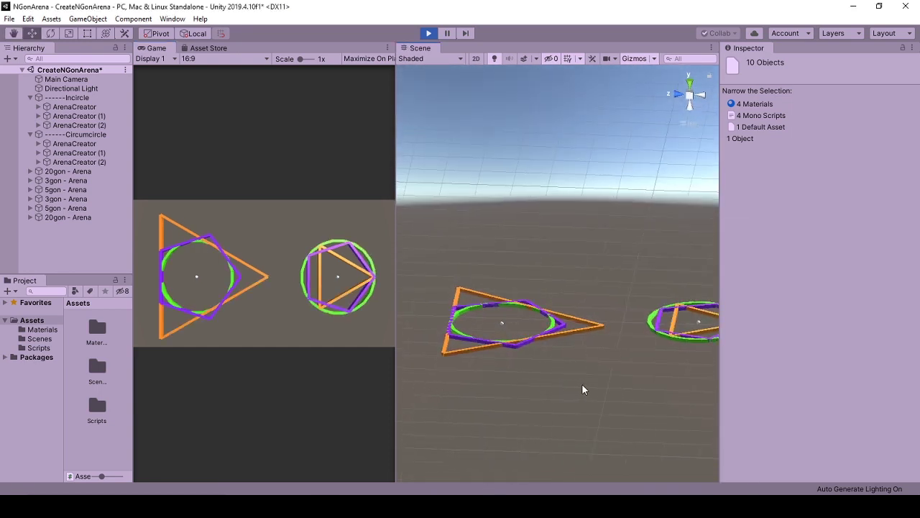
pyautogui.click(64, 199)
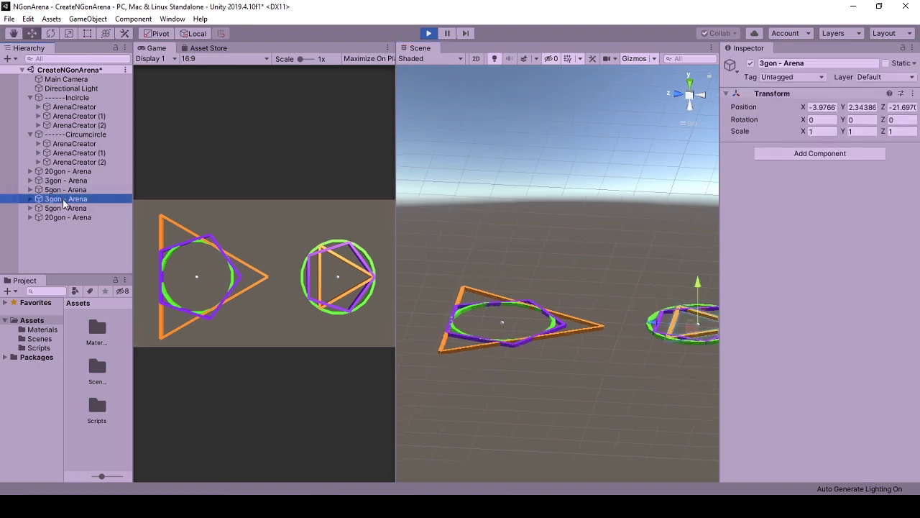
pyautogui.click(97, 432)
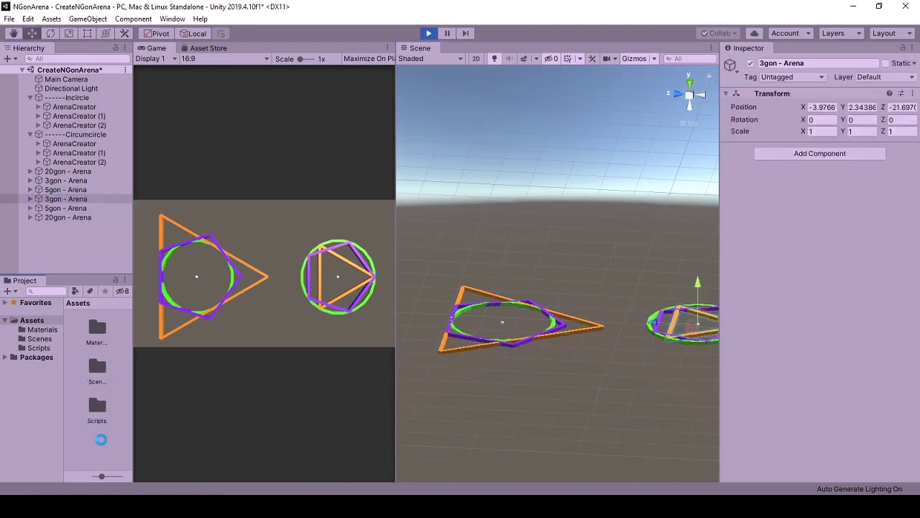
# Drop the 3gon arena into Assets as a prefab, then inspect the 20gon arena's Cube clones
pyautogui.moveTo(97, 446); pyautogui.dragTo(576, 209)
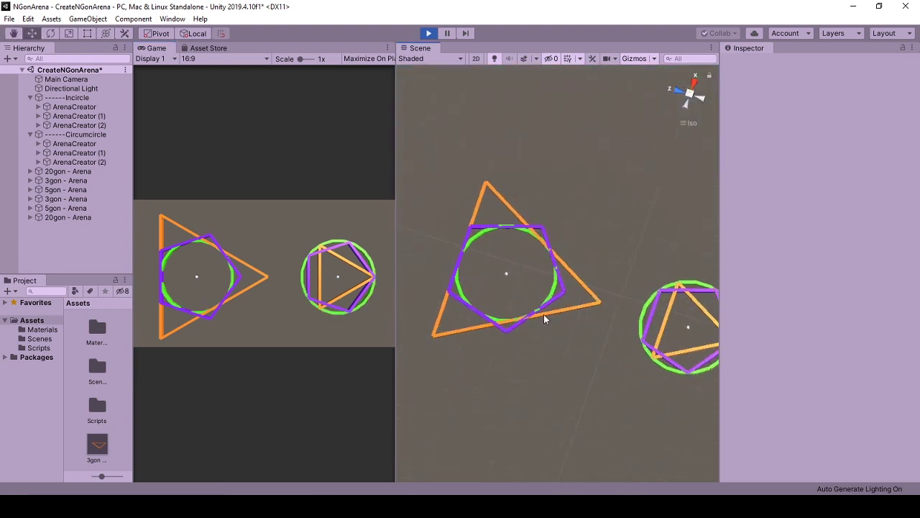
pyautogui.click(550, 293)
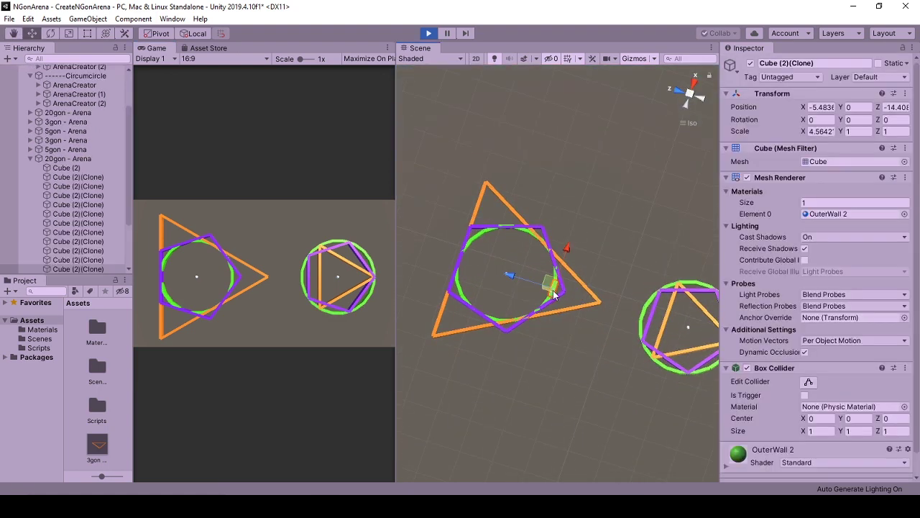
pyautogui.click(84, 170)
pyautogui.press('Down')
pyautogui.press('Down')
pyautogui.press('Down')
pyautogui.press('Down')
pyautogui.press('Down')
pyautogui.press('Down')
pyautogui.press('Down')
pyautogui.press('Down')
pyautogui.press('Down')
pyautogui.press('Down')
pyautogui.press('Up')
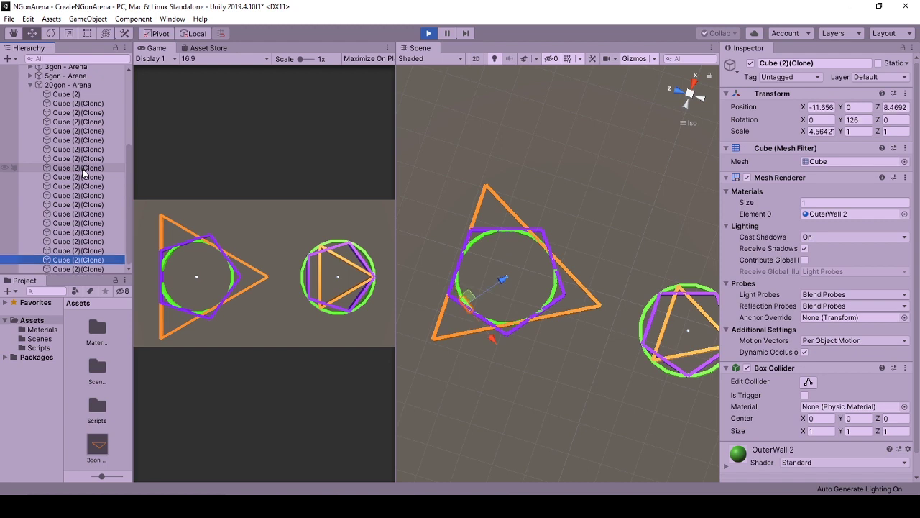
pyautogui.press('Up')
pyautogui.press('Up')
pyautogui.press('Up')
pyautogui.press('Up')
pyautogui.press('Up')
pyautogui.press('Up')
pyautogui.press('Left')
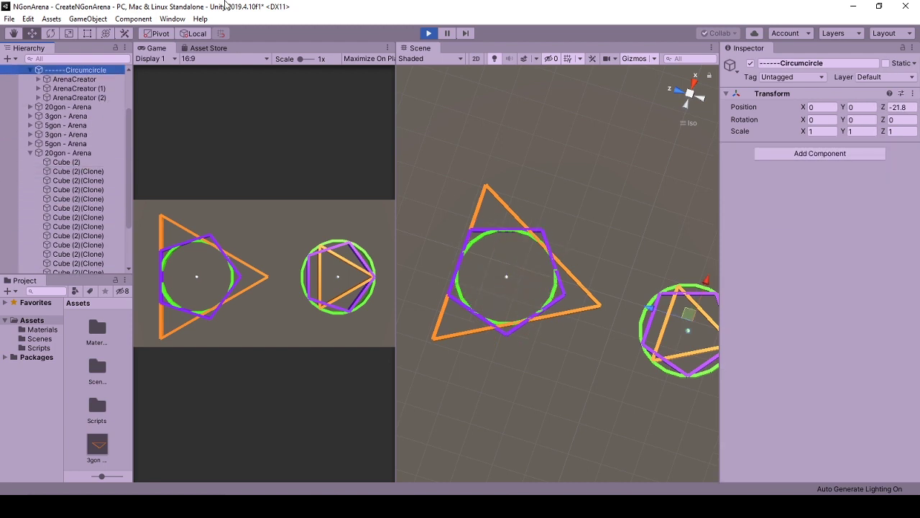
# Restart Play mode and orbit and zoom the Scene view over the regenerated arenas
pyautogui.click(428, 34)
pyautogui.click(428, 34)
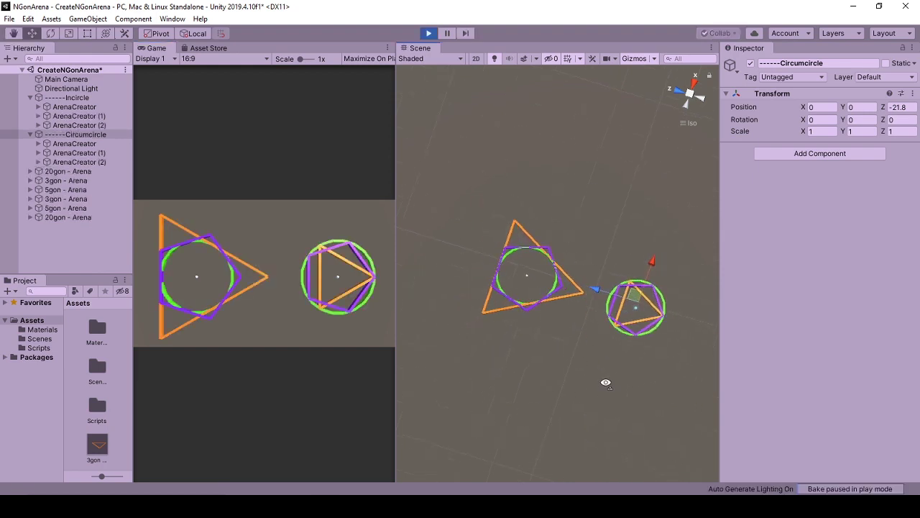
pyautogui.moveTo(611, 237)
pyautogui.keyDown('alt'); pyautogui.mouseDown()
pyautogui.moveTo(618, 140)
pyautogui.moveTo(149, 362)
pyautogui.moveTo(563, 290)
pyautogui.mouseUp(); pyautogui.keyUp('alt')
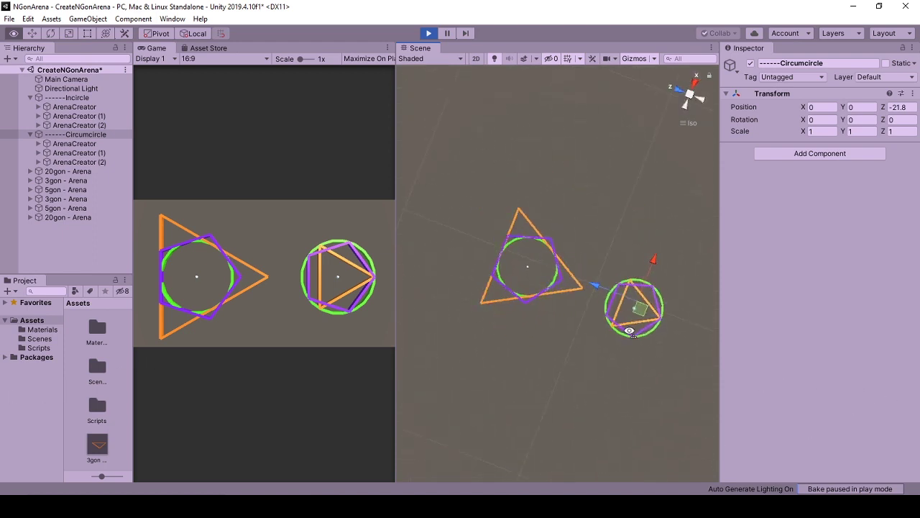
pyautogui.scroll(3, 562, 291)
pyautogui.scroll(2, 562, 290)
pyautogui.scroll(2, 567, 282)
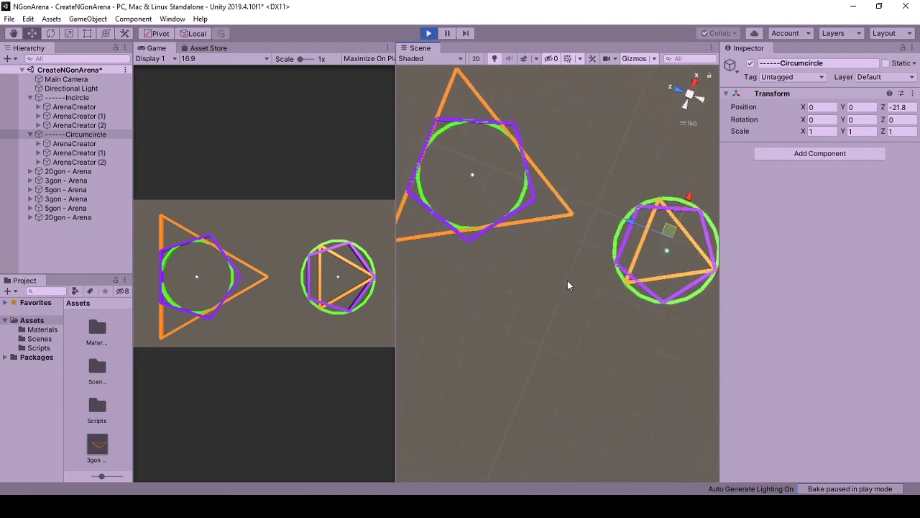
pyautogui.scroll(2, 568, 284)
pyautogui.scroll(2, 568, 287)
pyautogui.scroll(-3, 569, 295)
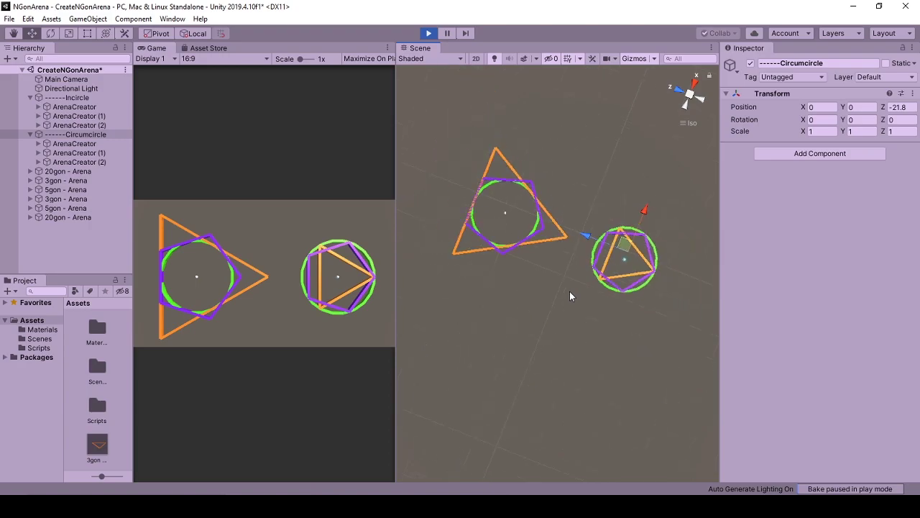